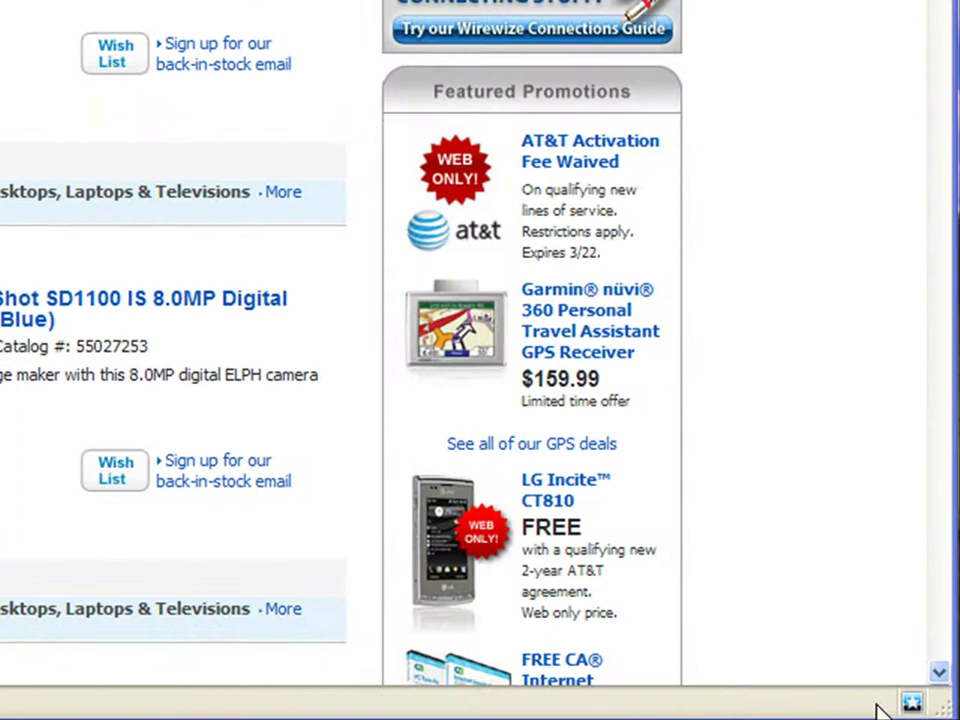
Show the Snipi toolbar on the digital cameras page.
{"action": "left_click", "coordinate": [913, 703]}
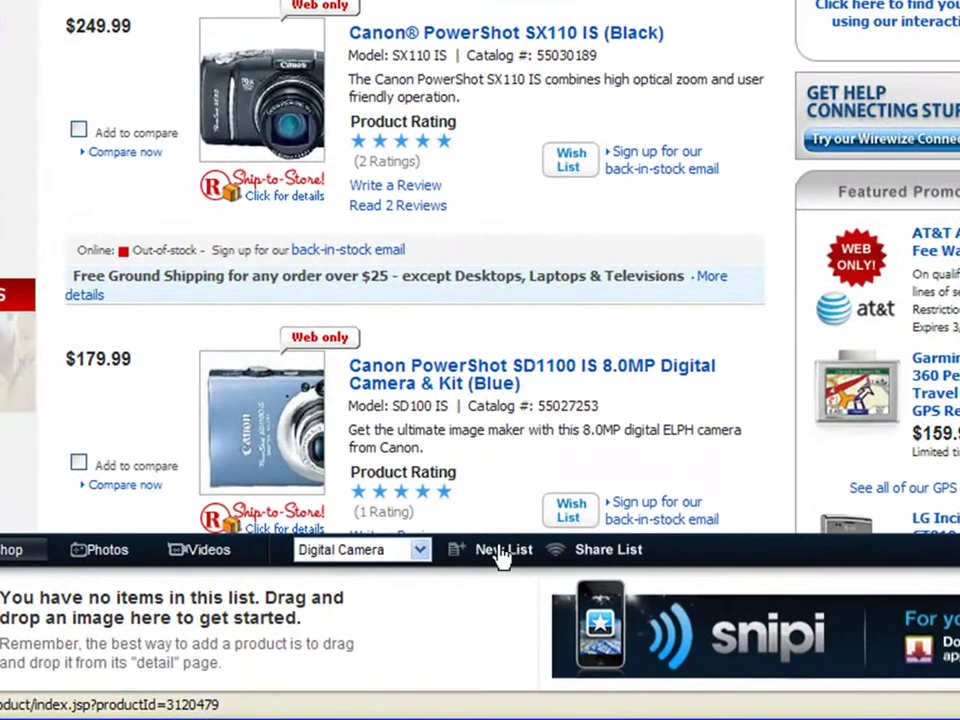
{"action": "left_click", "coordinate": [502, 552]}
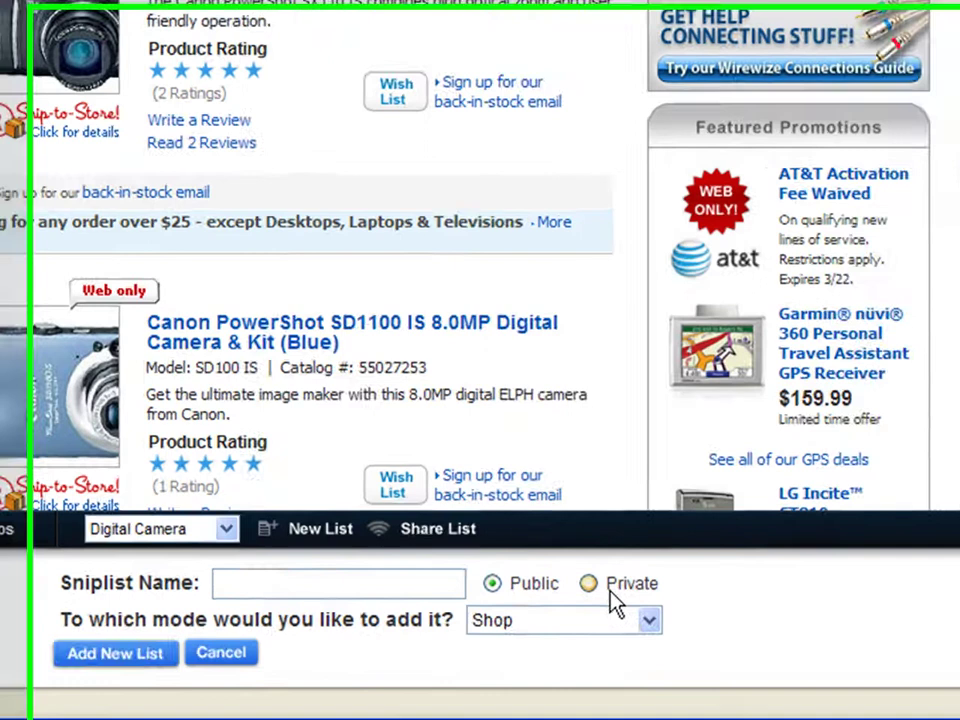
{"action": "left_click", "coordinate": [646, 620]}
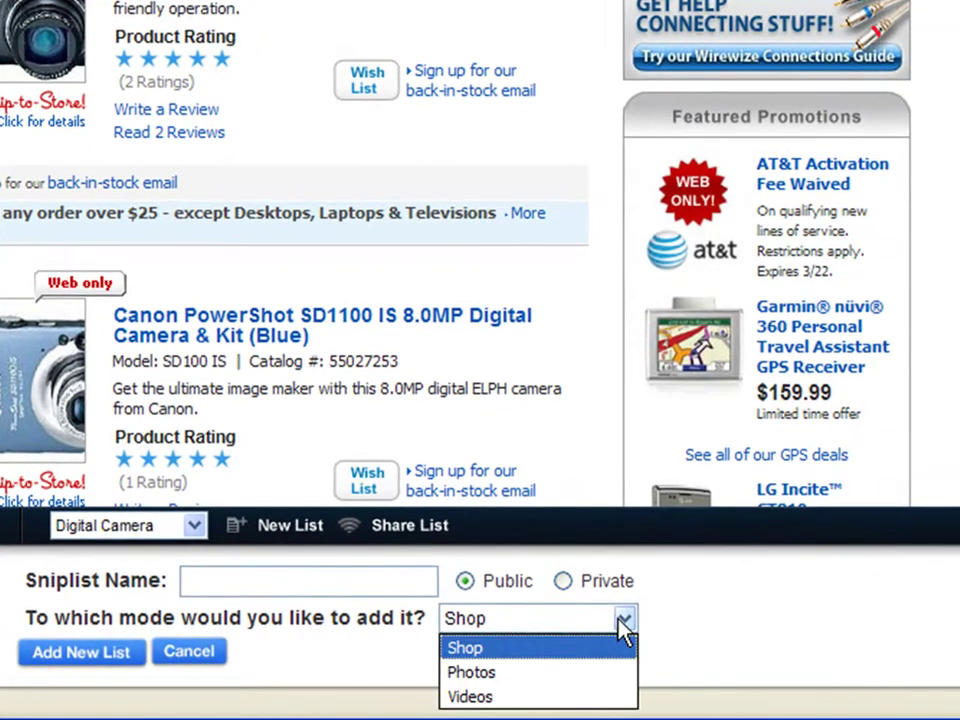
{"action": "left_click", "coordinate": [618, 613]}
{"action": "left_click", "coordinate": [180, 652]}
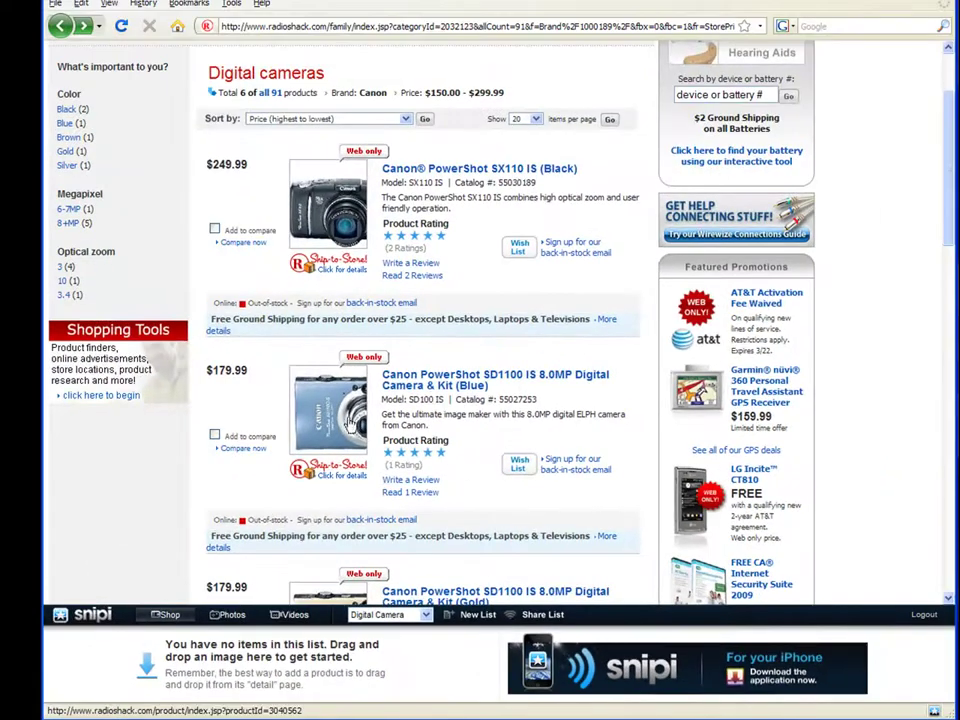
Open the Canon PowerShot SD1100 IS 8.0MP kit (Blue) product page and add its picture to the Digital Camera list.
{"action": "left_click", "coordinate": [350, 412]}
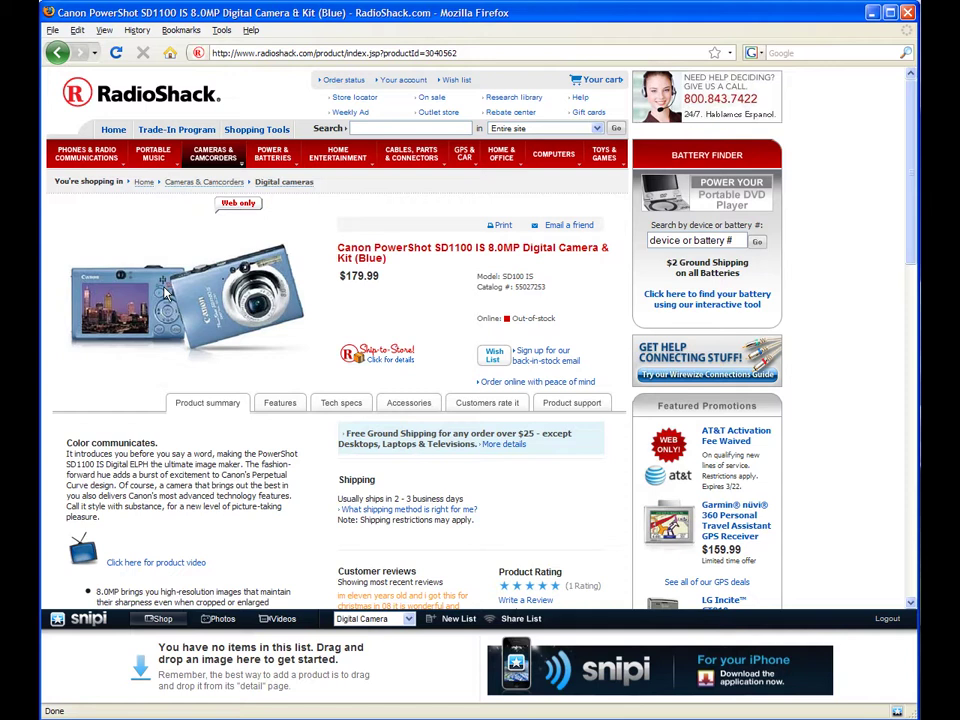
{"action": "left_click_drag", "start_coordinate": [165, 290], "coordinate": [92, 660]}
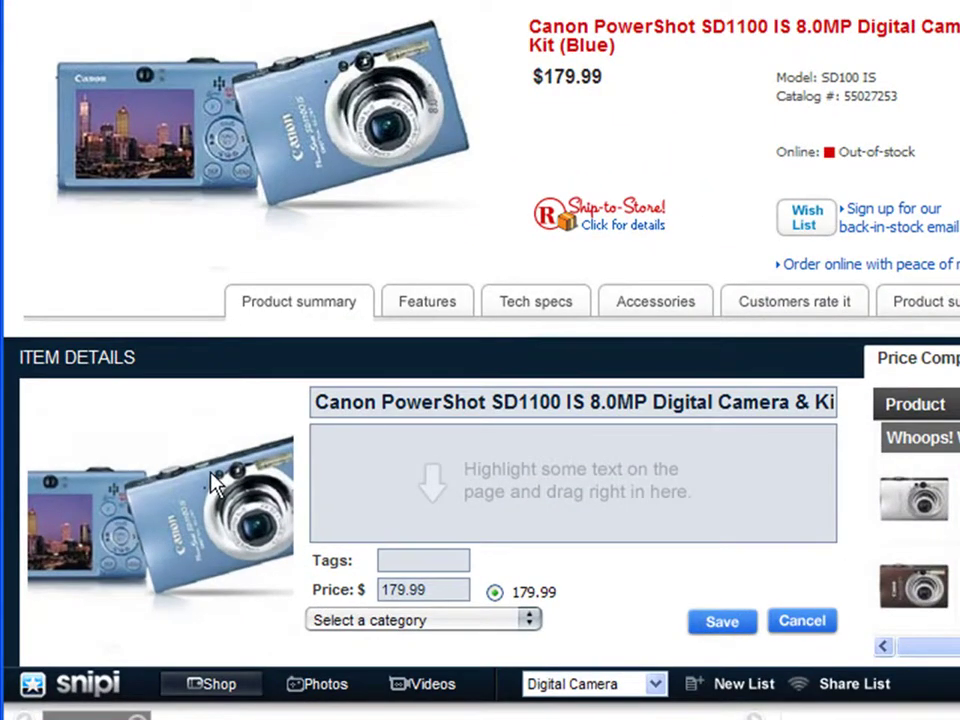
Fill the item's description with the feature bullets from the product page, from the 8.0MP resolution through Canon Face Detection Technology.
{"action": "scroll", "coordinate": [481, 229], "scroll_direction": "down", "scroll_amount": 3}
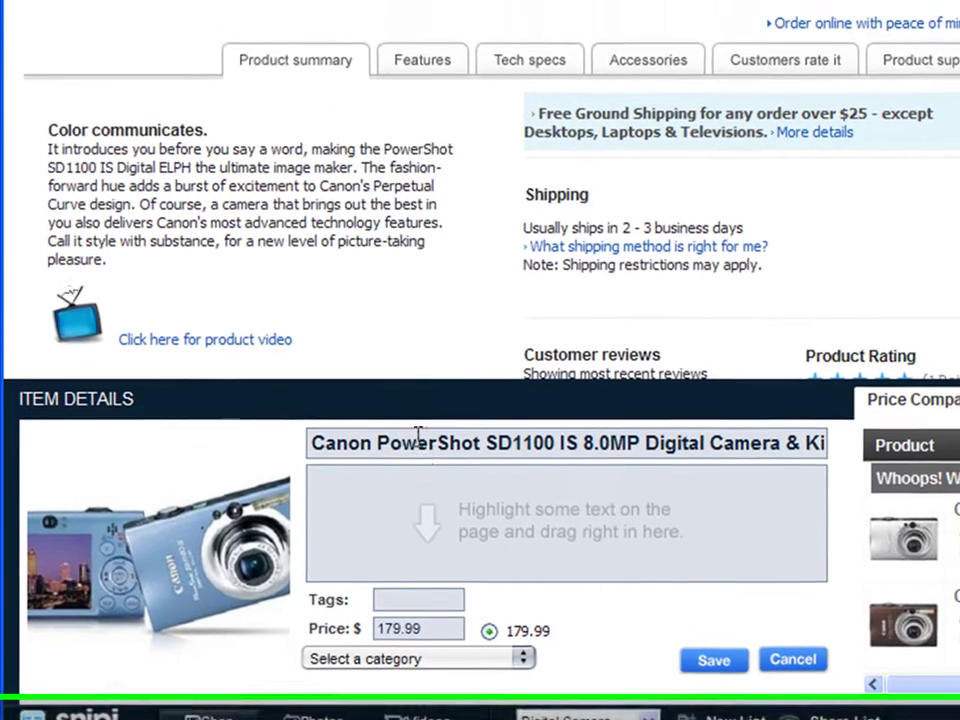
{"action": "scroll", "coordinate": [386, 317], "scroll_direction": "down", "scroll_amount": 3}
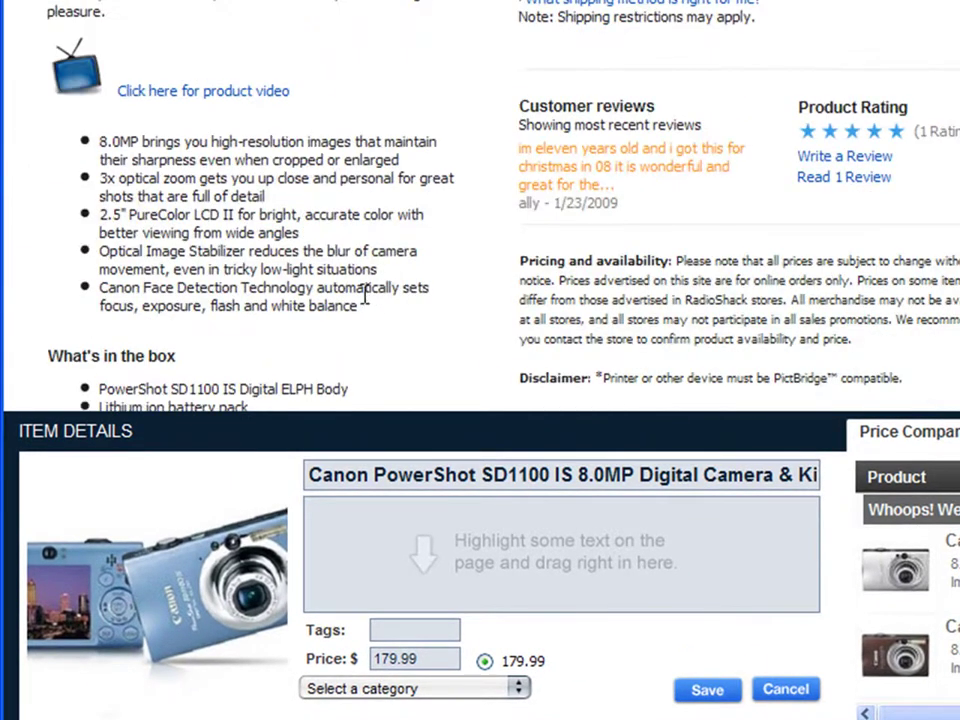
{"action": "left_click_drag", "start_coordinate": [373, 309], "coordinate": [393, 525]}
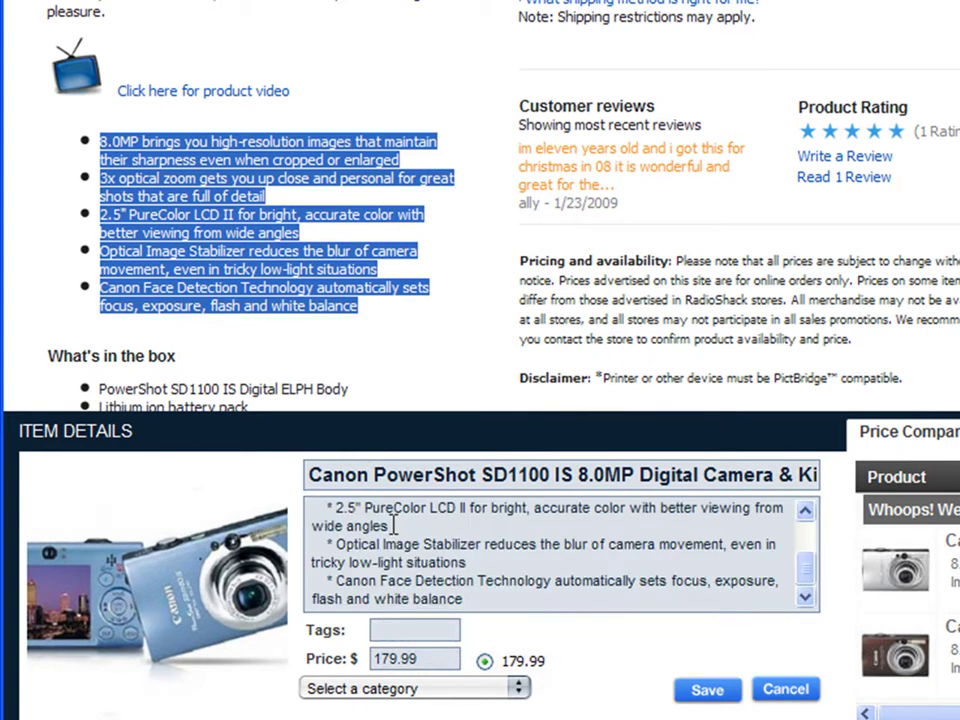
{"action": "scroll", "coordinate": [393, 525], "scroll_direction": "up", "scroll_amount": 2}
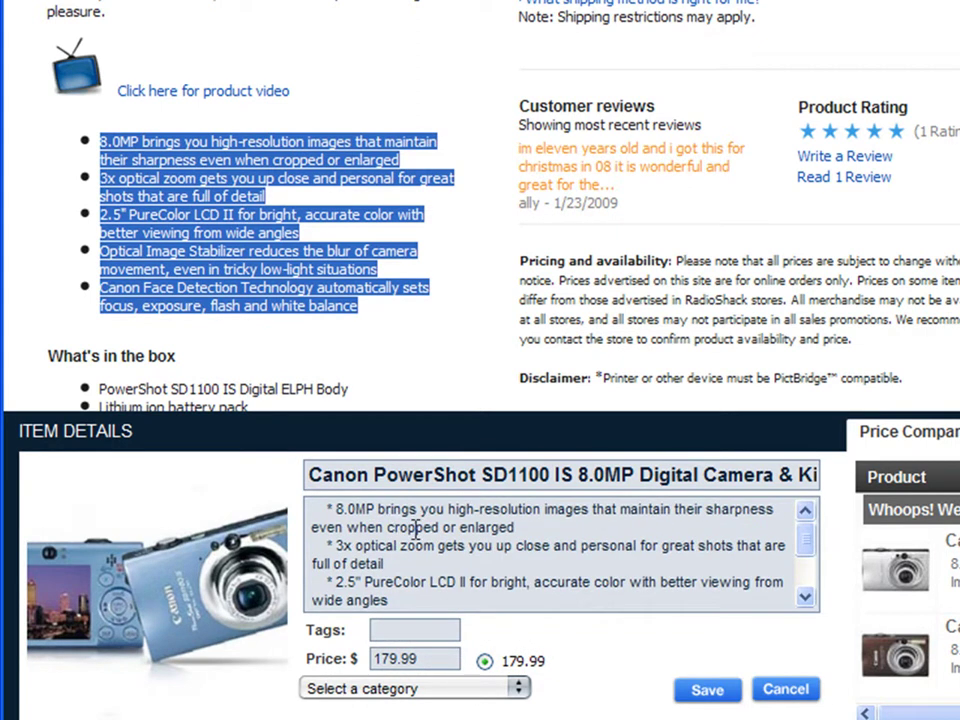
Tag the item "canon" and set its category to Digital Cameras under Electronics.
{"action": "left_click", "coordinate": [411, 627]}
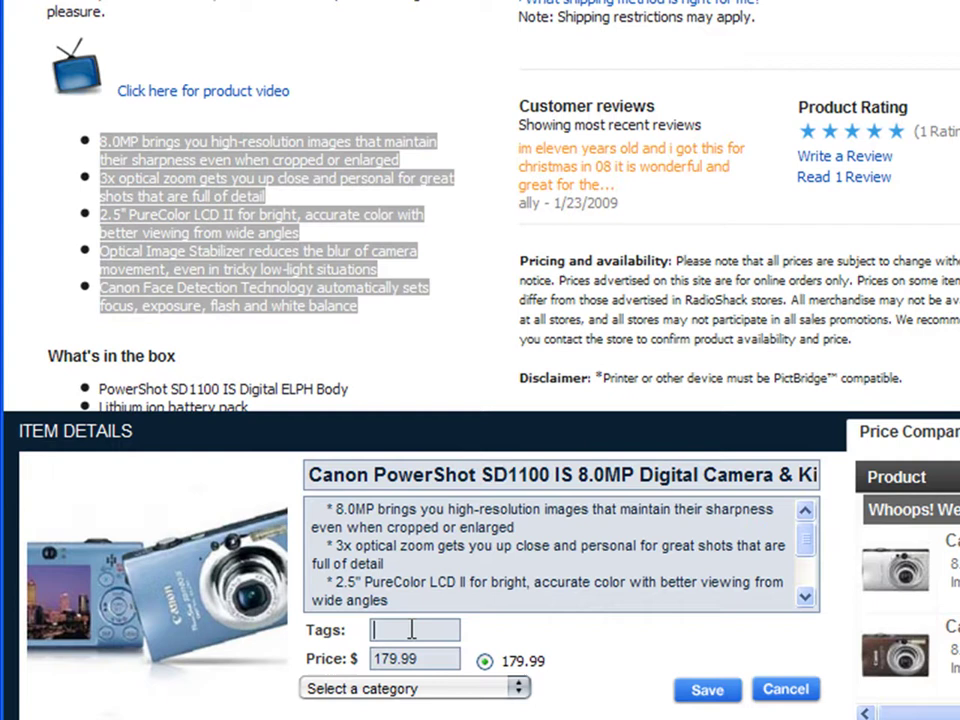
{"action": "type", "text": "canon"}
{"action": "key", "text": "Return"}
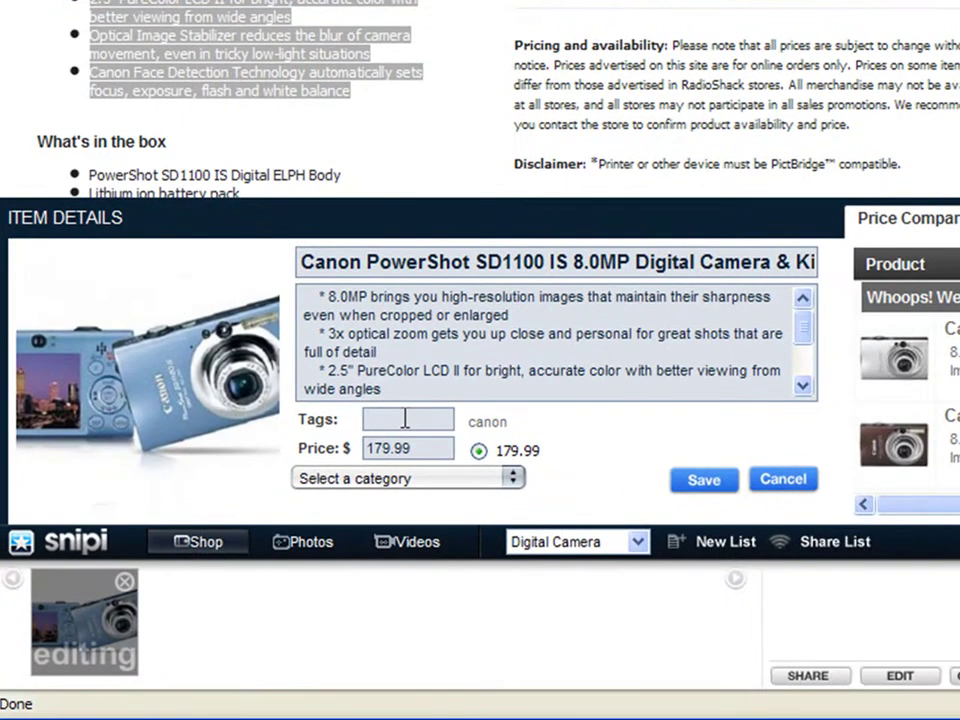
{"action": "left_click", "coordinate": [479, 480]}
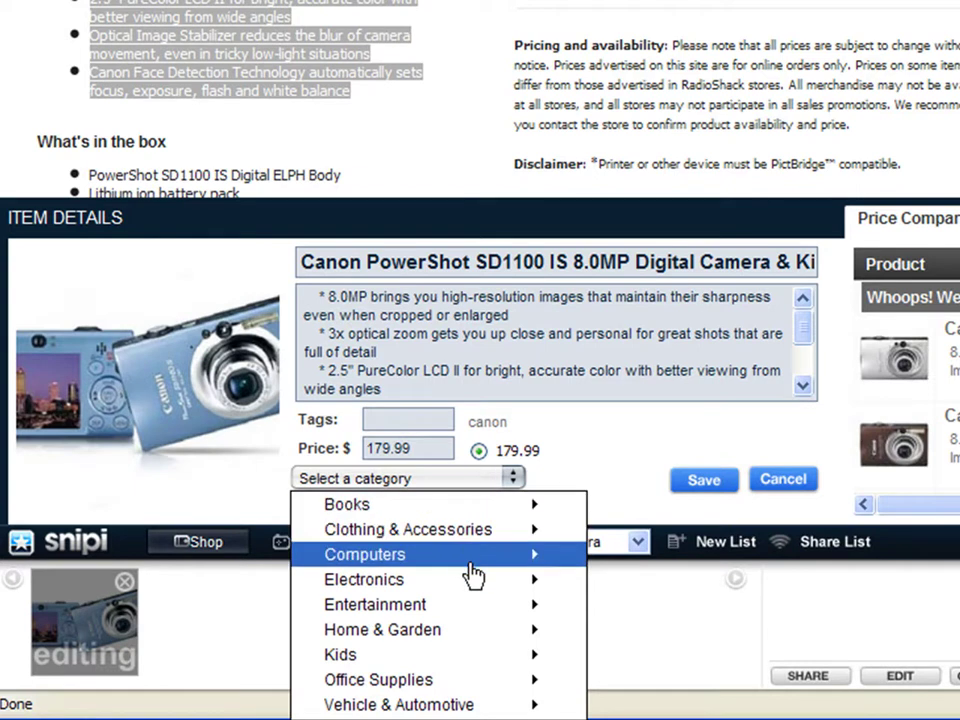
{"action": "mouse_move", "coordinate": [473, 582]}
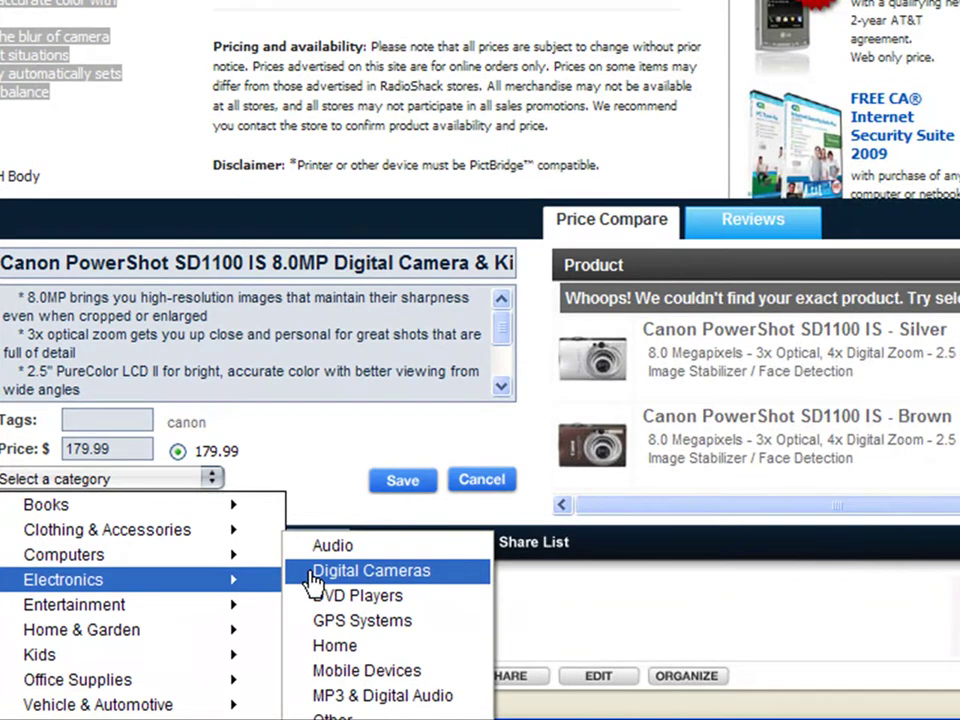
{"action": "left_click", "coordinate": [315, 578]}
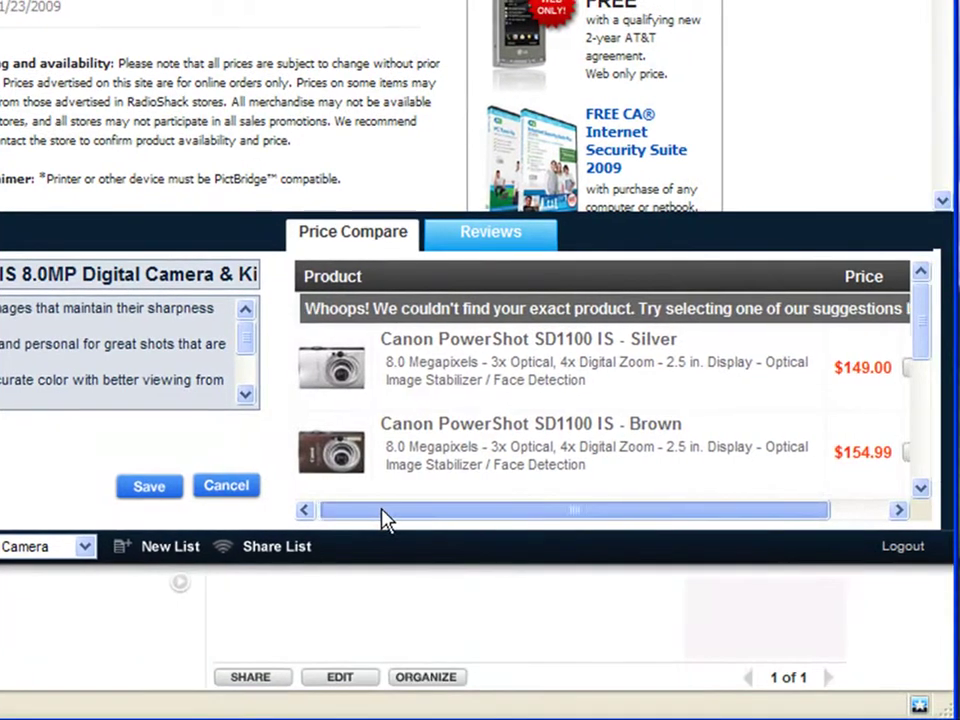
Choose Canon PowerShot SD1100 IS - Blue as the matching product in the item's price comparison.
{"action": "left_click_drag", "start_coordinate": [620, 512], "coordinate": [717, 514]}
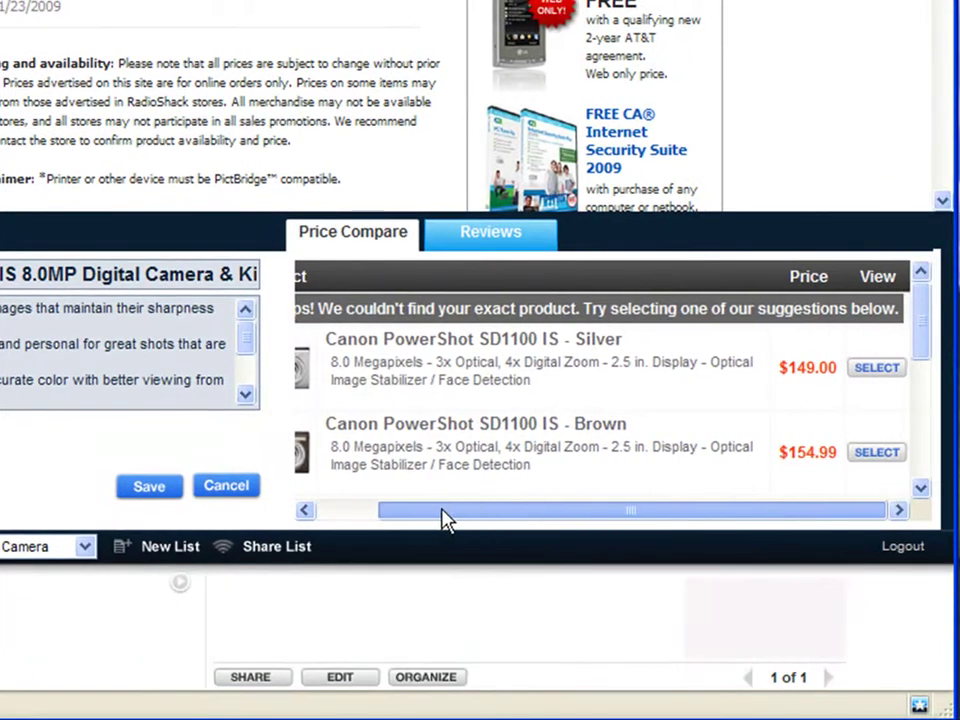
{"action": "left_click_drag", "start_coordinate": [444, 518], "coordinate": [381, 518]}
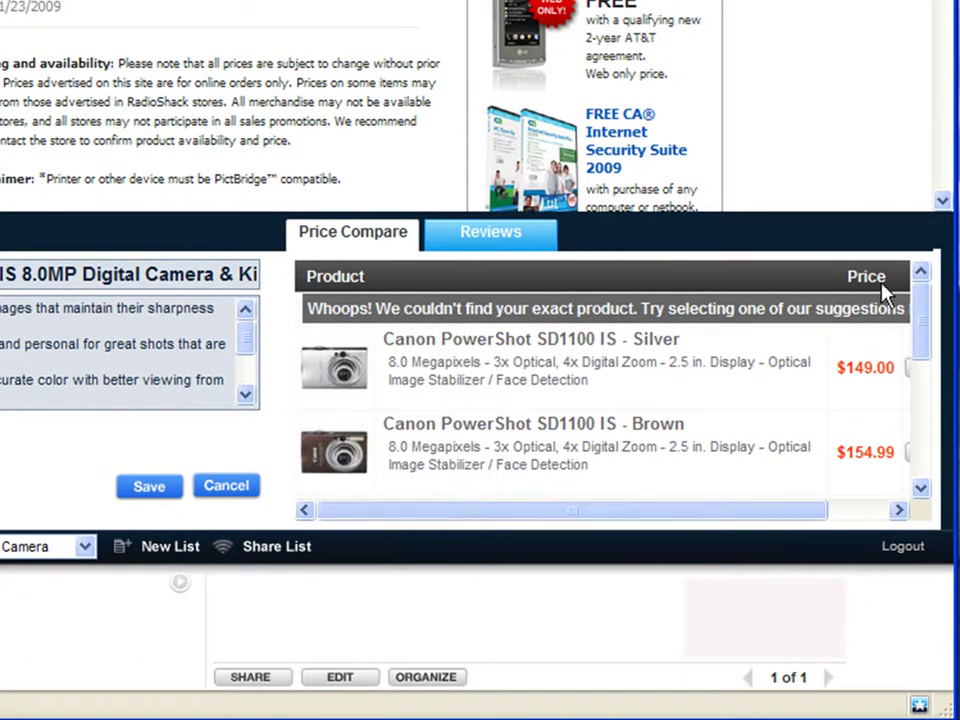
{"action": "left_click_drag", "start_coordinate": [917, 311], "coordinate": [917, 362]}
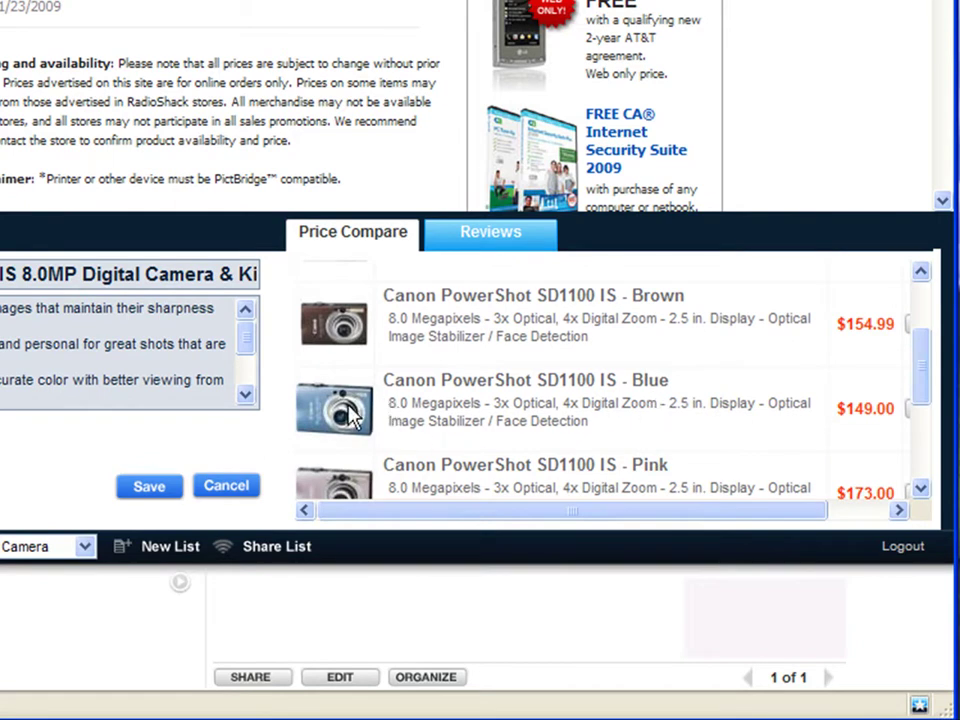
{"action": "left_click_drag", "start_coordinate": [433, 514], "coordinate": [495, 514]}
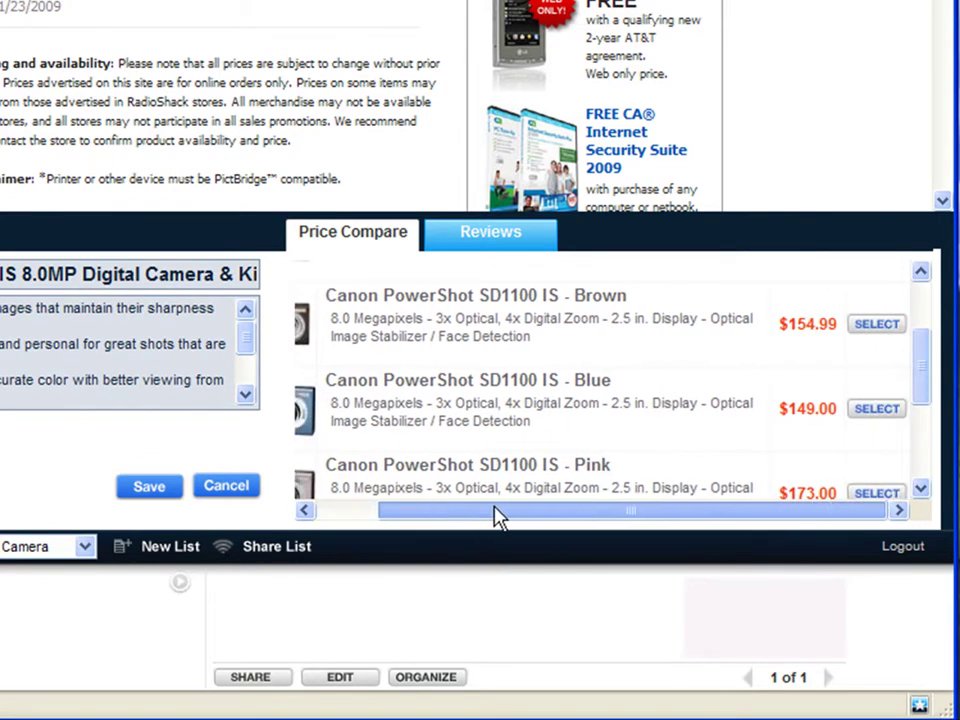
{"action": "left_click", "coordinate": [877, 409]}
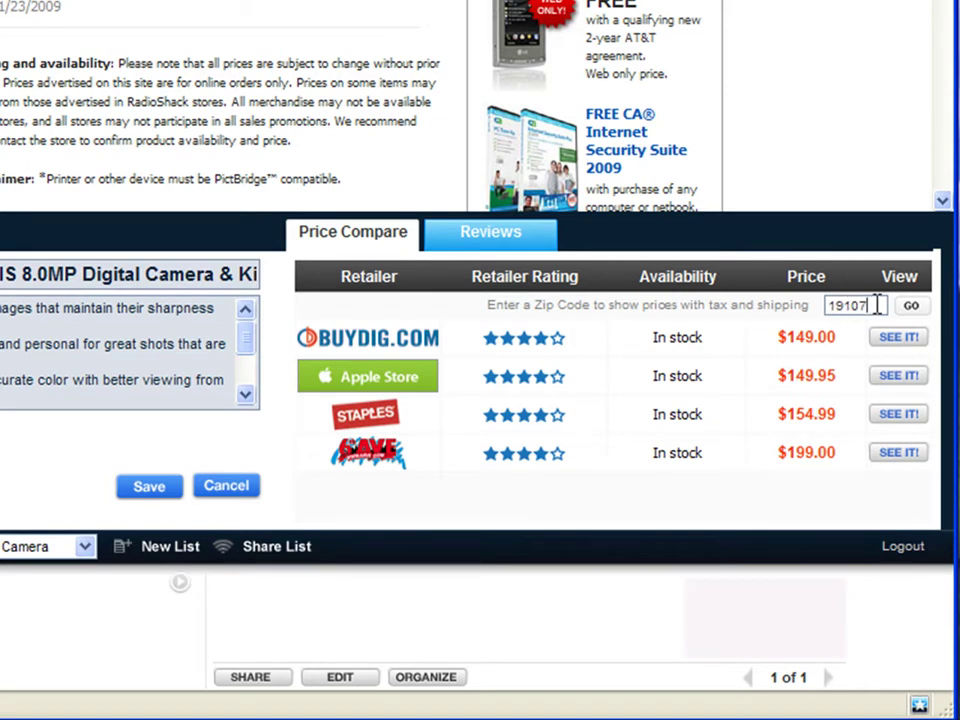
Update the retailer prices with tax and shipping for the entered ZIP code and save the item.
{"action": "left_click", "coordinate": [908, 306]}
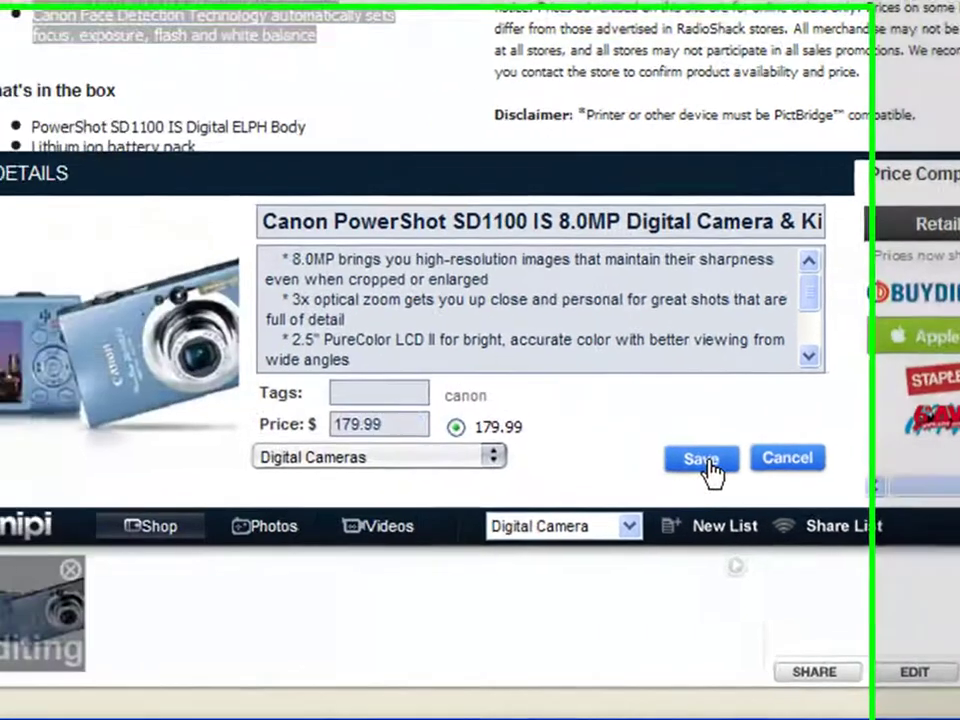
{"action": "left_click", "coordinate": [702, 460]}
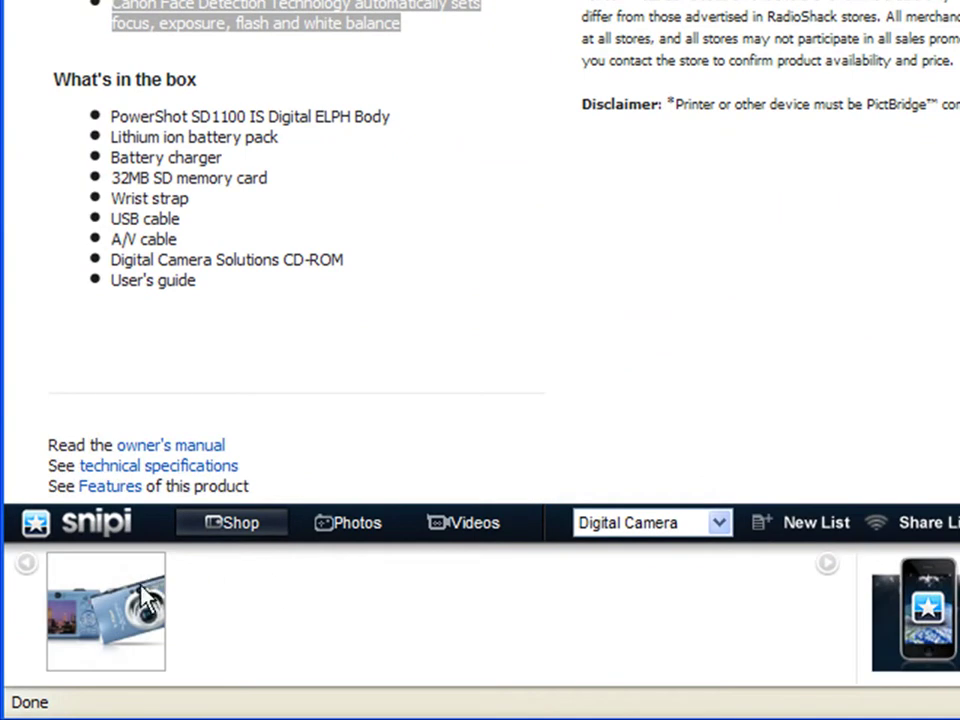
Open the saved Canon camera's page on the Snipi site and review its full description, price comparison and item details.
{"action": "left_click", "coordinate": [143, 597]}
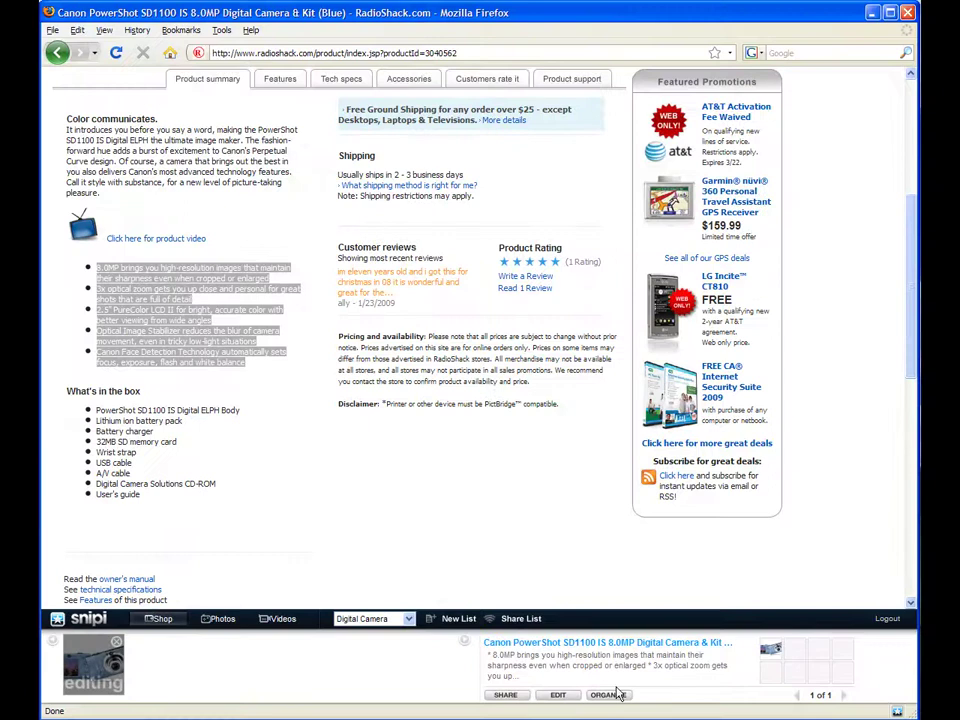
{"action": "left_click", "coordinate": [610, 695]}
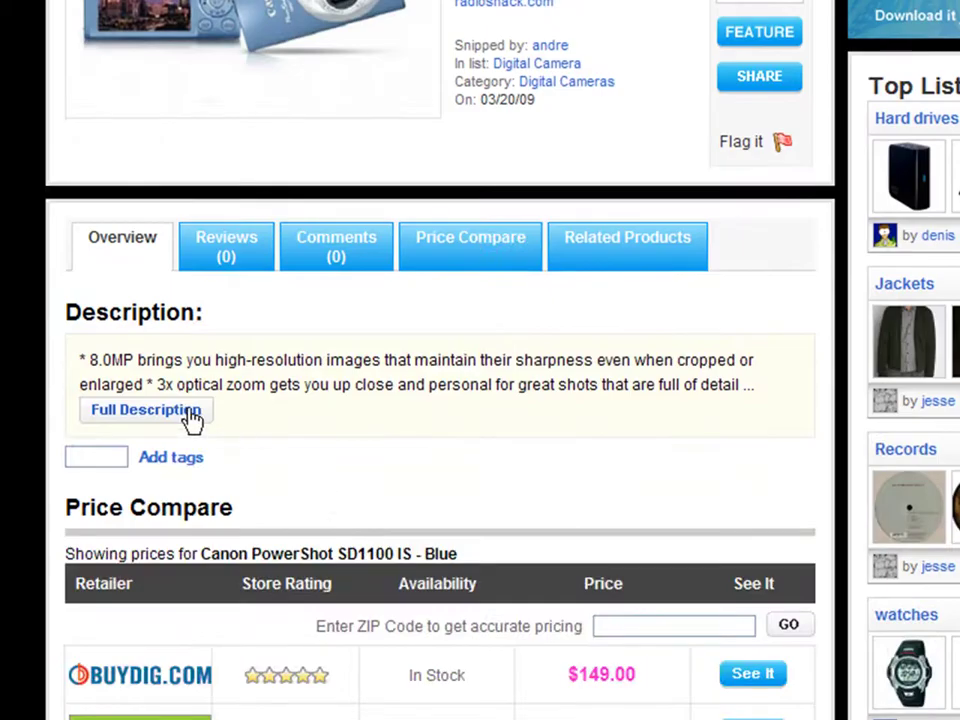
{"action": "left_click", "coordinate": [186, 619]}
{"action": "left_click", "coordinate": [172, 514]}
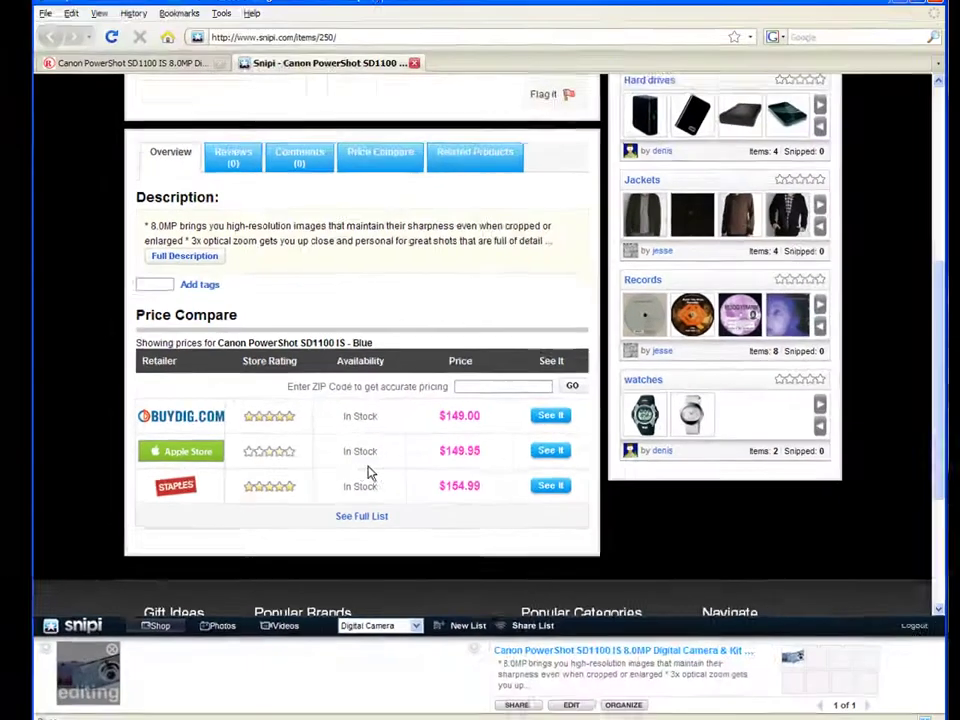
{"action": "scroll", "coordinate": [366, 490], "scroll_direction": "up", "scroll_amount": 3}
{"action": "scroll", "coordinate": [366, 472], "scroll_direction": "up", "scroll_amount": 2}
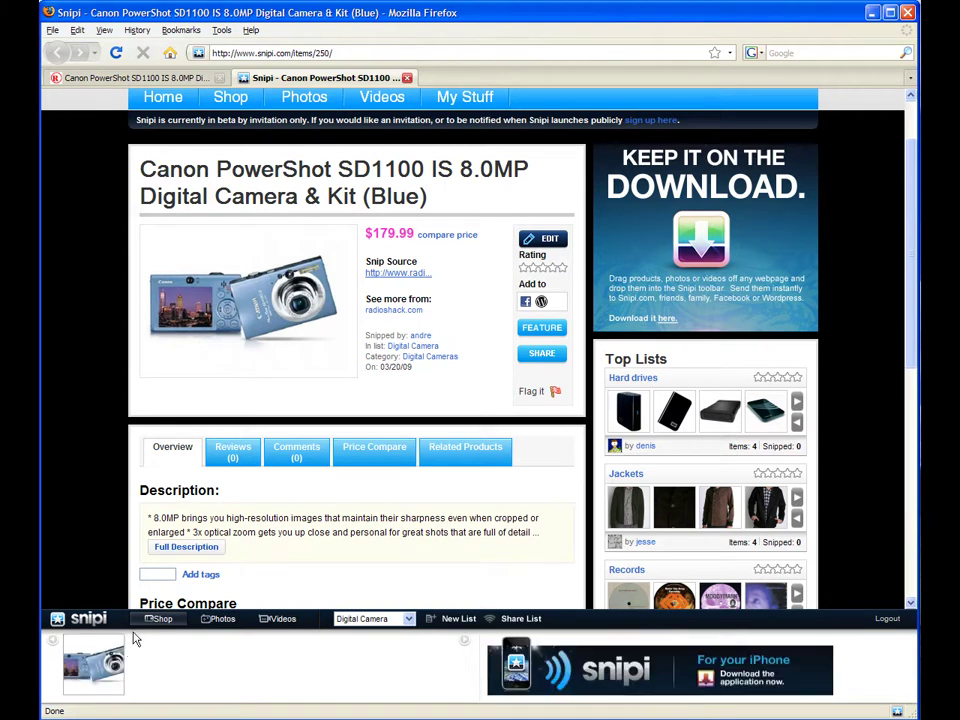
{"action": "left_click", "coordinate": [403, 51]}
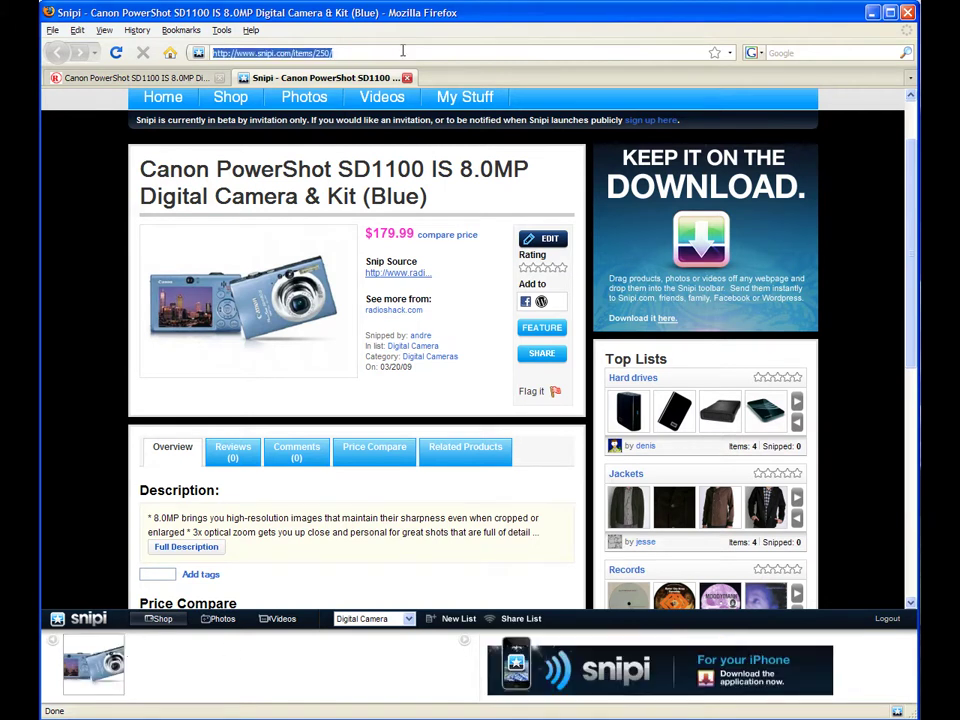
{"action": "type", "text": "besb"}
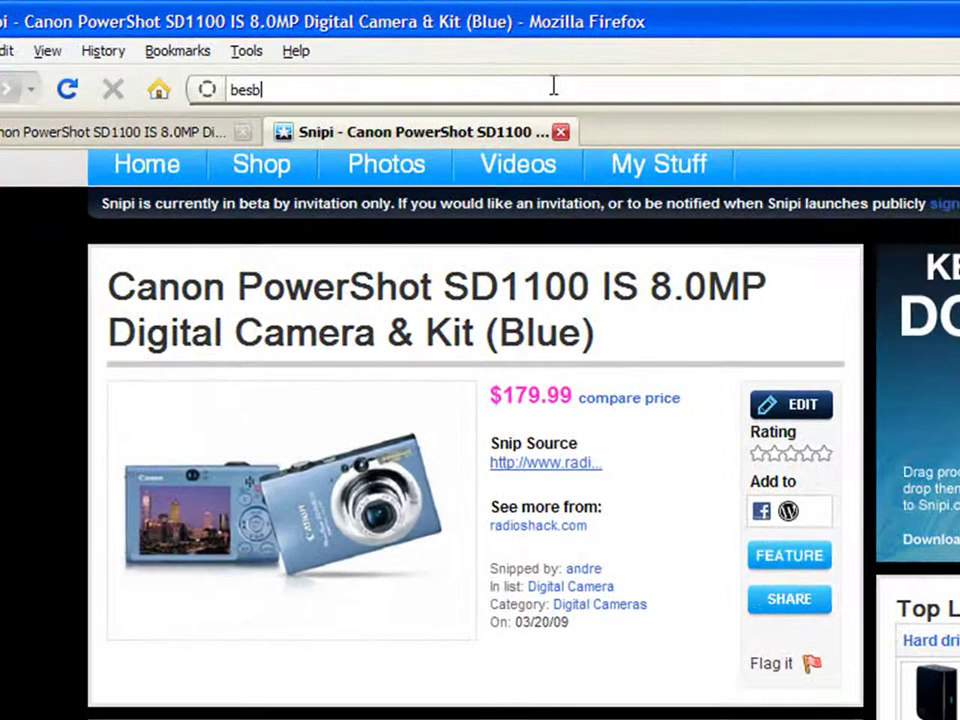
{"action": "key", "text": "BackSpace"}
{"action": "type", "text": "tub"}
{"action": "key", "text": "BackSpace"}
{"action": "key", "text": "BackSpace"}
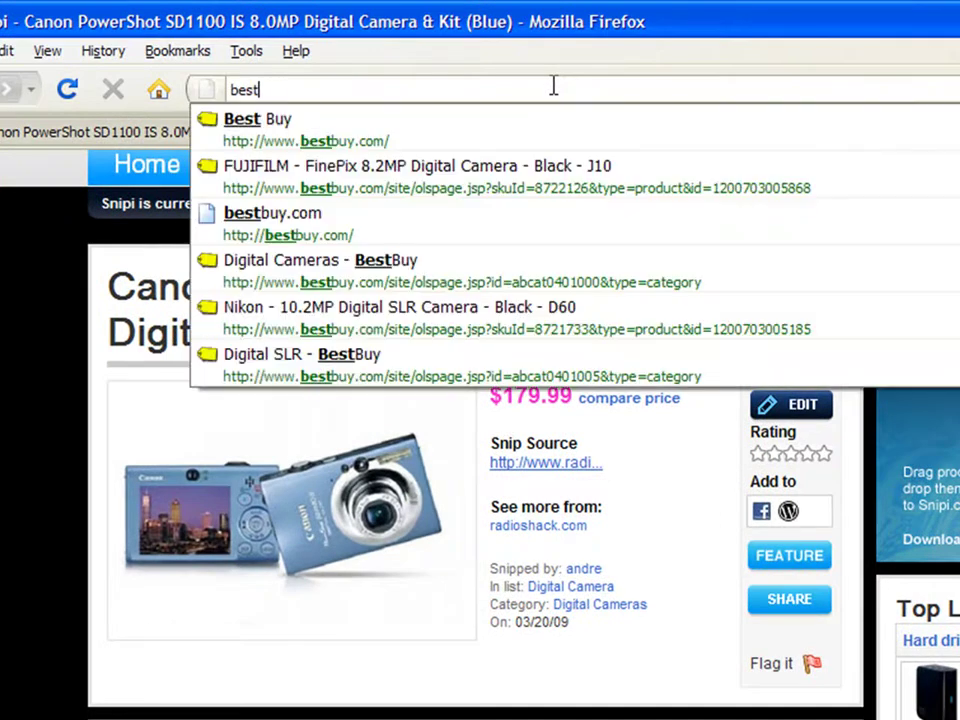
{"action": "key", "text": "Down"}
{"action": "key", "text": "Return"}
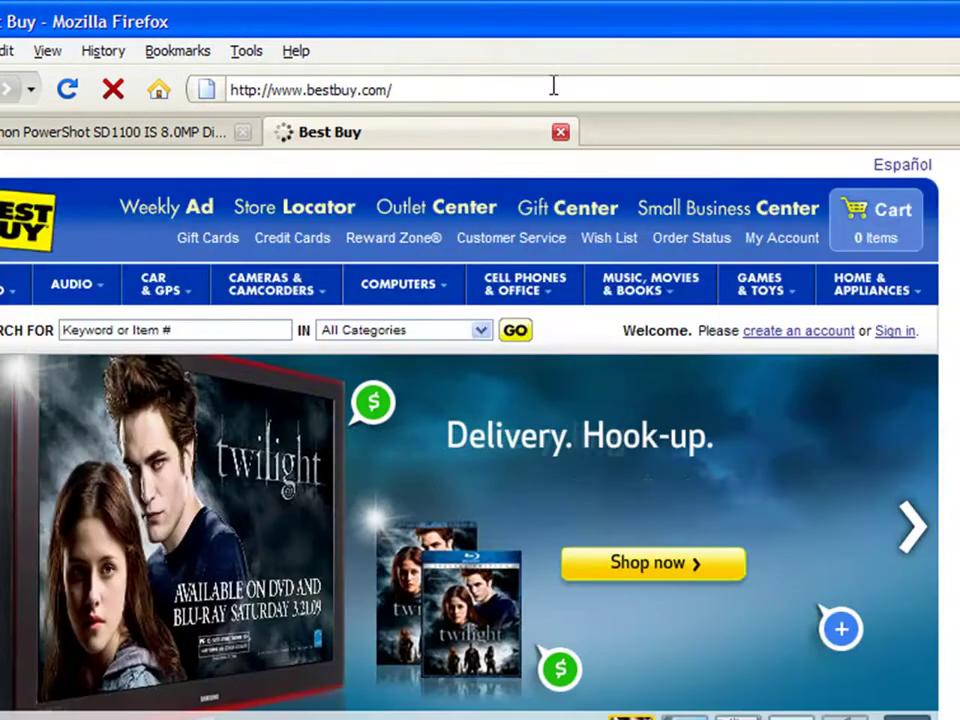
Browse Best Buy's standard point-and-shoot digital cameras and open the Olympus 8.0-Megapixel Digital Camera - Black product page.
{"action": "mouse_move", "coordinate": [296, 298]}
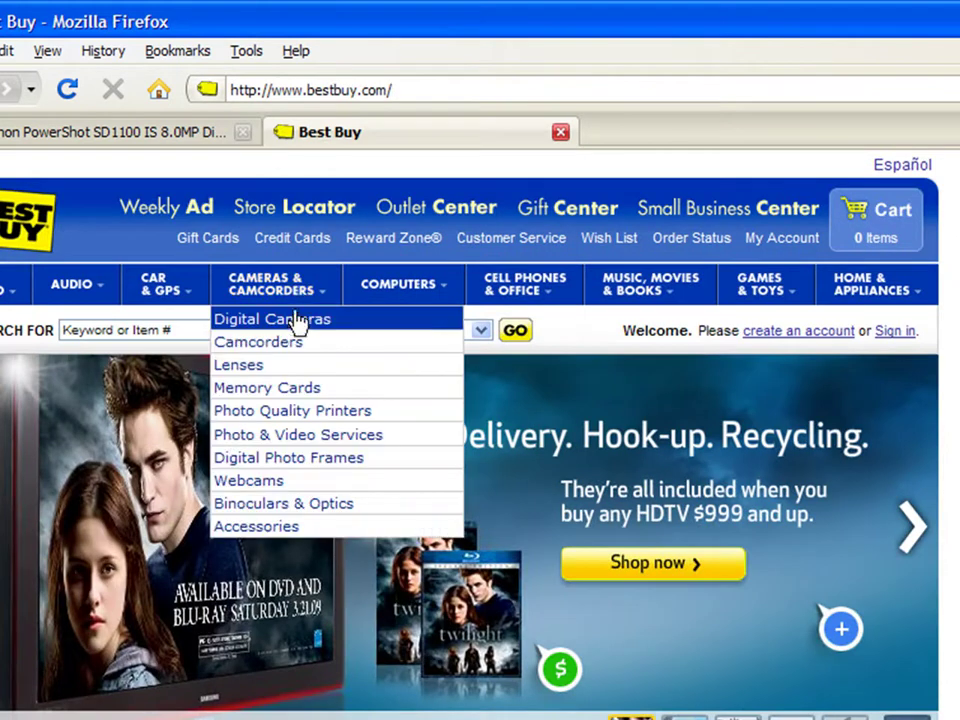
{"action": "left_click", "coordinate": [300, 321]}
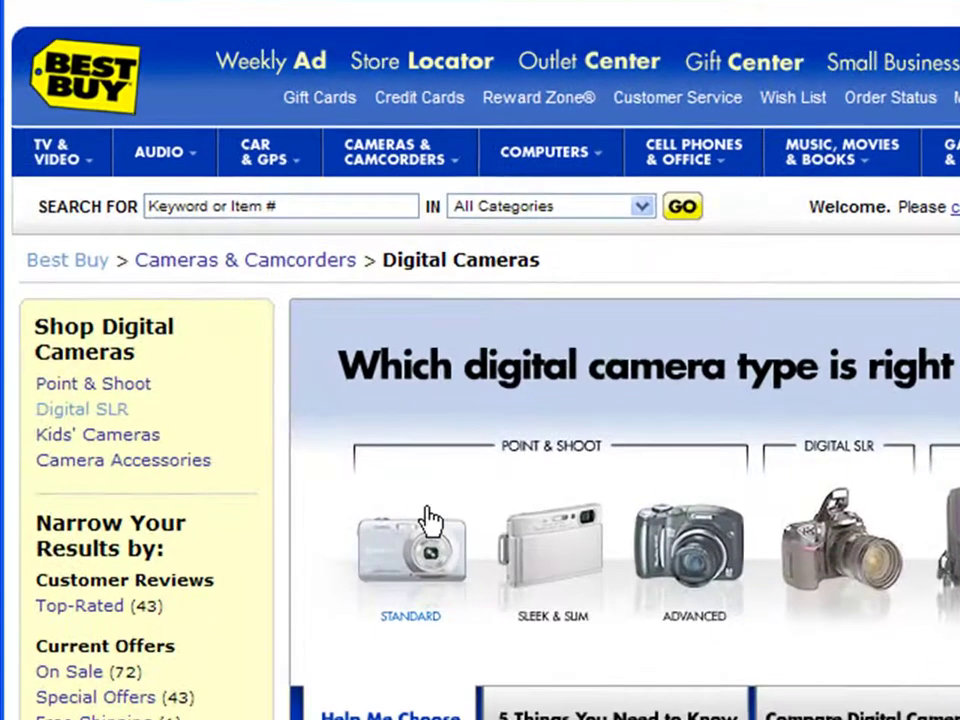
{"action": "left_click", "coordinate": [428, 552]}
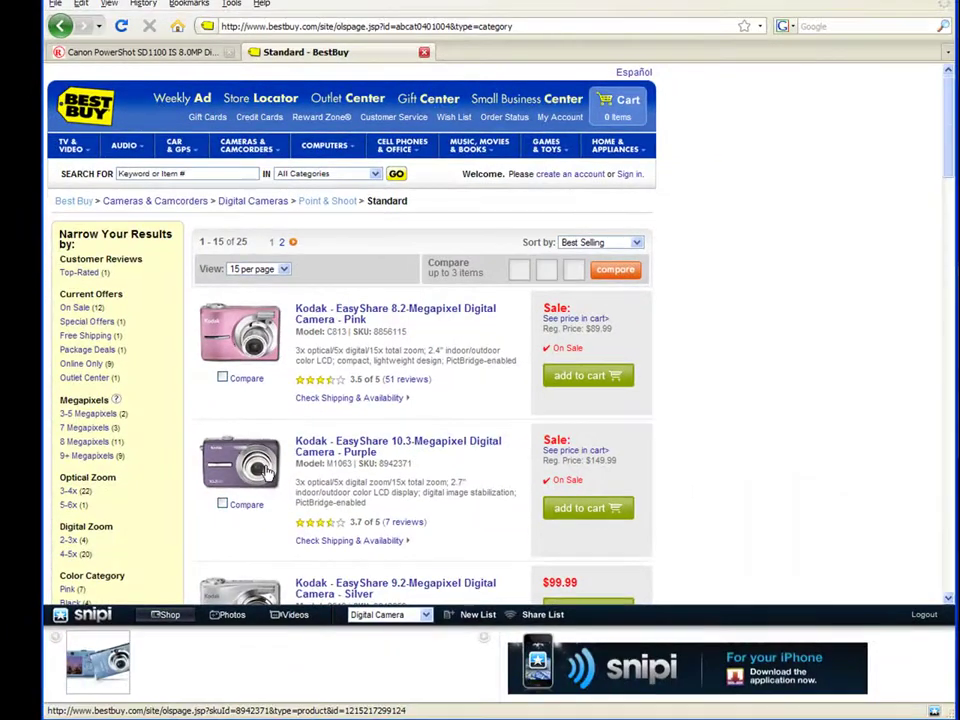
{"action": "scroll", "coordinate": [267, 476], "scroll_direction": "down", "scroll_amount": 10}
{"action": "scroll", "coordinate": [267, 474], "scroll_direction": "down", "scroll_amount": 3}
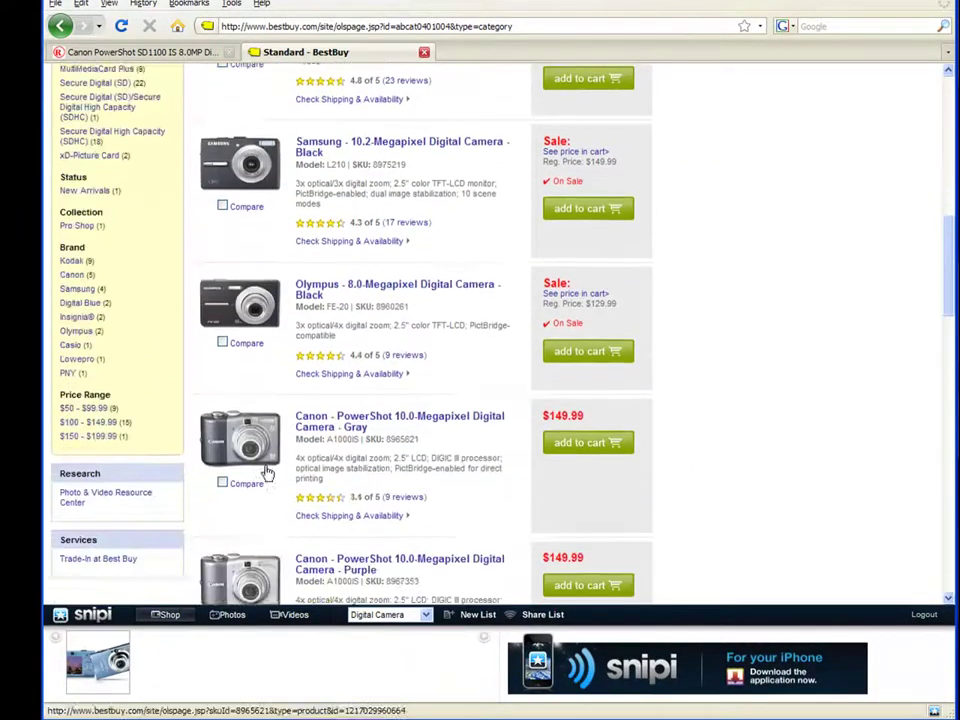
{"action": "left_click", "coordinate": [258, 270]}
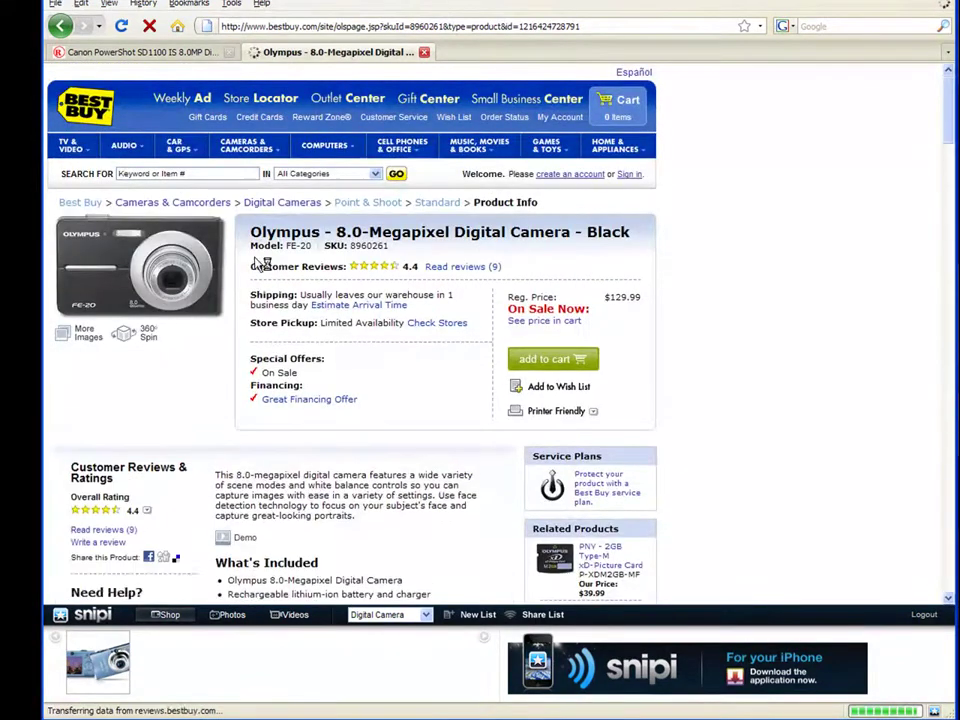
Add the Olympus camera's product image to the Digital Camera list and use the "What's Included" bullet items as its description.
{"action": "left_click_drag", "start_coordinate": [155, 265], "coordinate": [176, 650]}
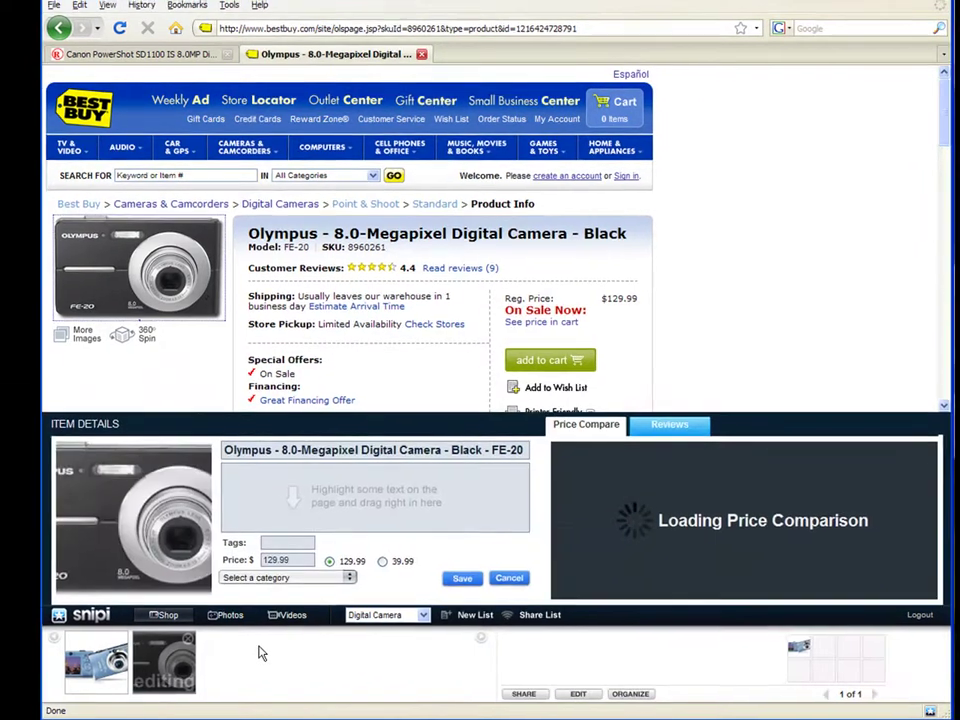
{"action": "scroll", "coordinate": [365, 395], "scroll_direction": "down", "scroll_amount": 6}
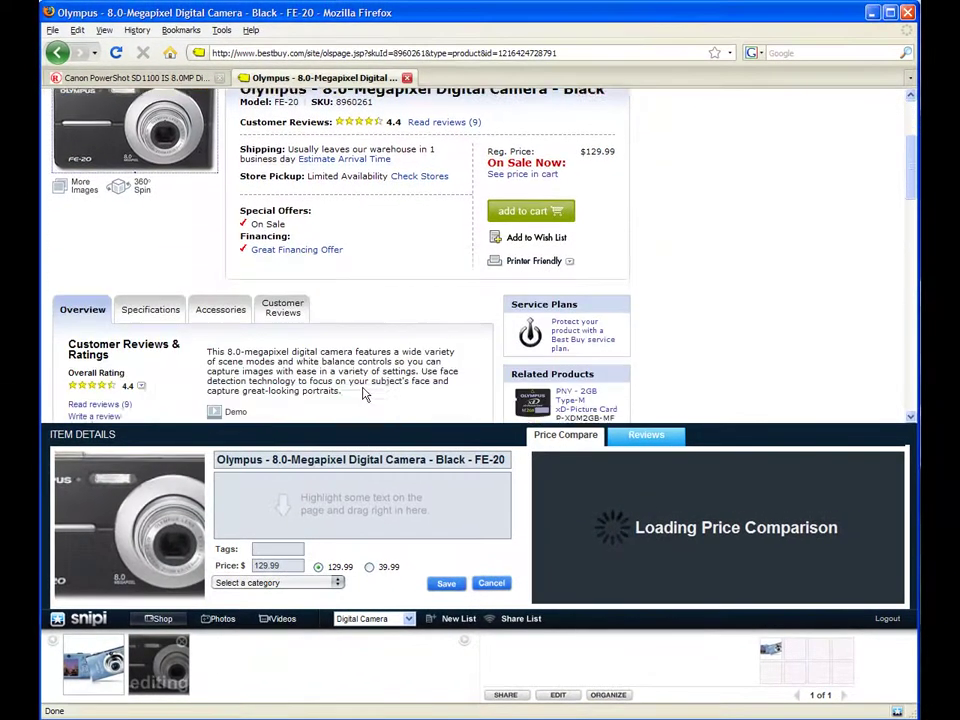
{"action": "left_click_drag", "start_coordinate": [290, 354], "coordinate": [230, 478]}
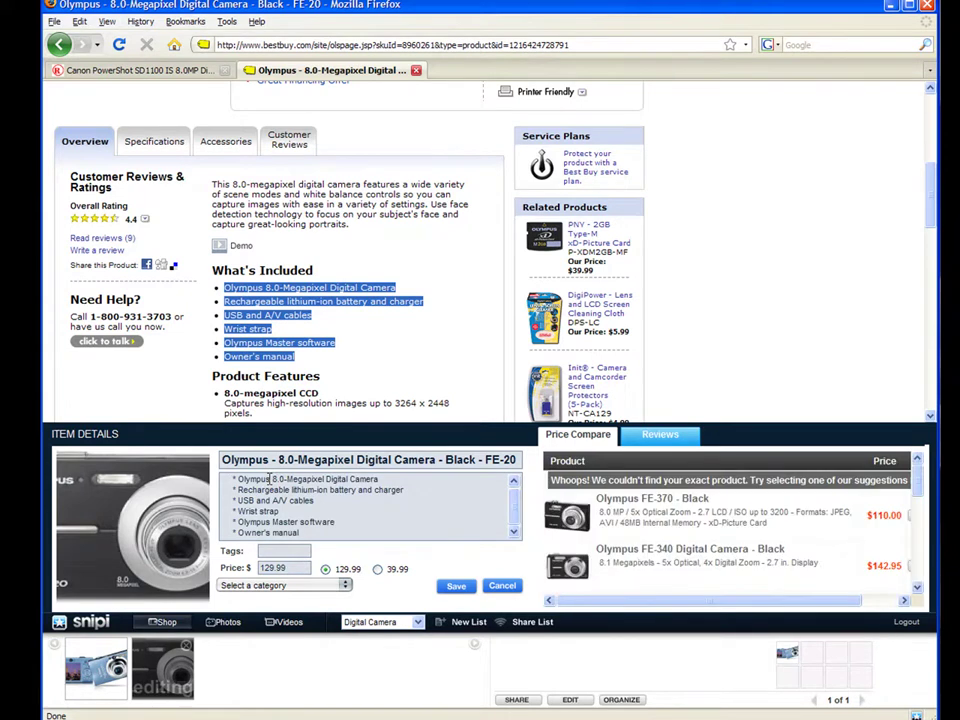
Choose the suggested Olympus FE-20 8.0MP camera priced at $78.99 as the product for the price comparison.
{"action": "scroll", "coordinate": [388, 354], "scroll_direction": "up", "scroll_amount": 5}
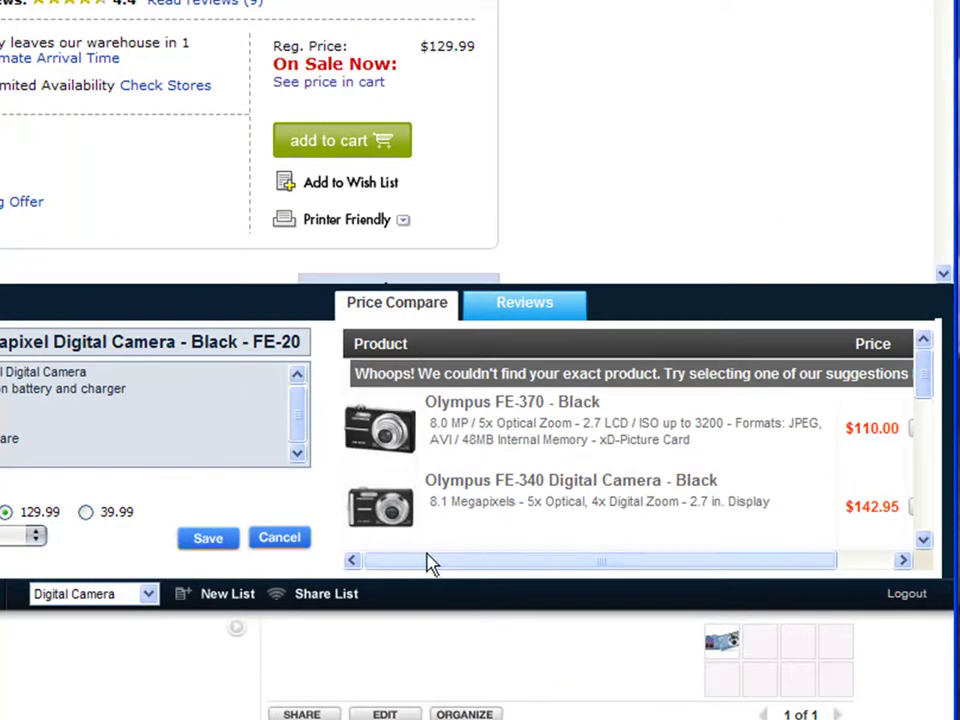
{"action": "left_click_drag", "start_coordinate": [928, 381], "coordinate": [928, 447]}
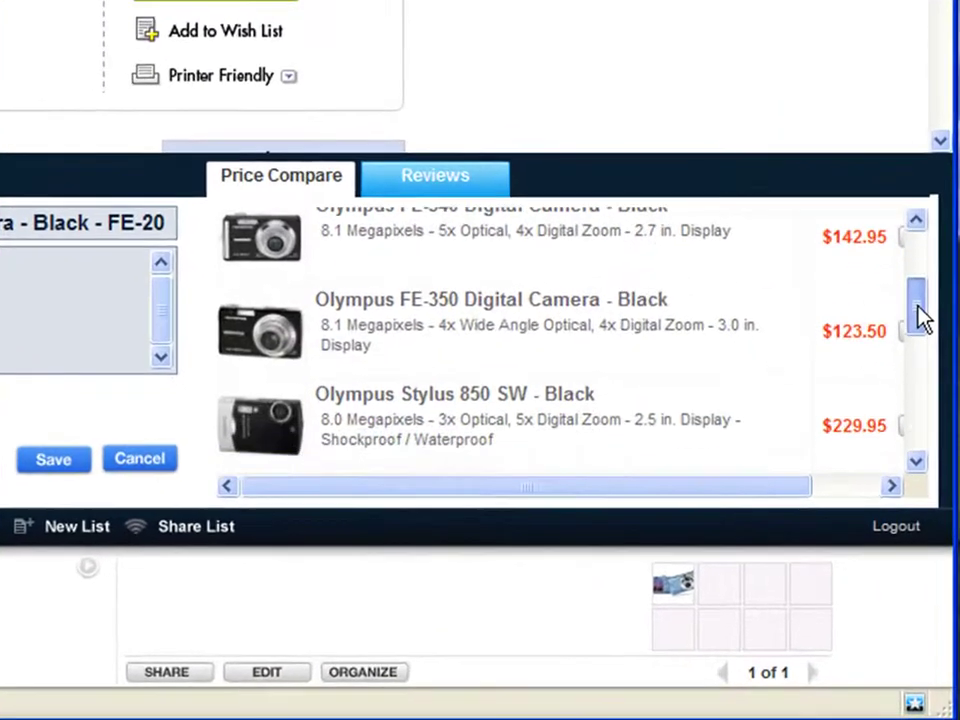
{"action": "left_click_drag", "start_coordinate": [921, 350], "coordinate": [921, 436]}
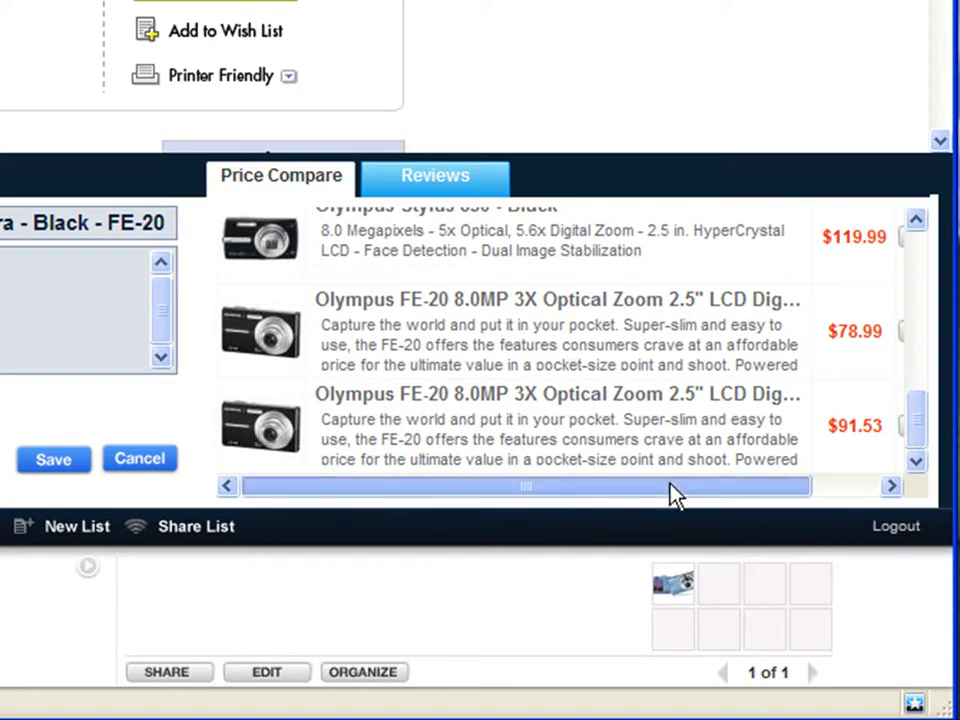
{"action": "left_click_drag", "start_coordinate": [671, 495], "coordinate": [752, 500]}
{"action": "left_click", "coordinate": [874, 332]}
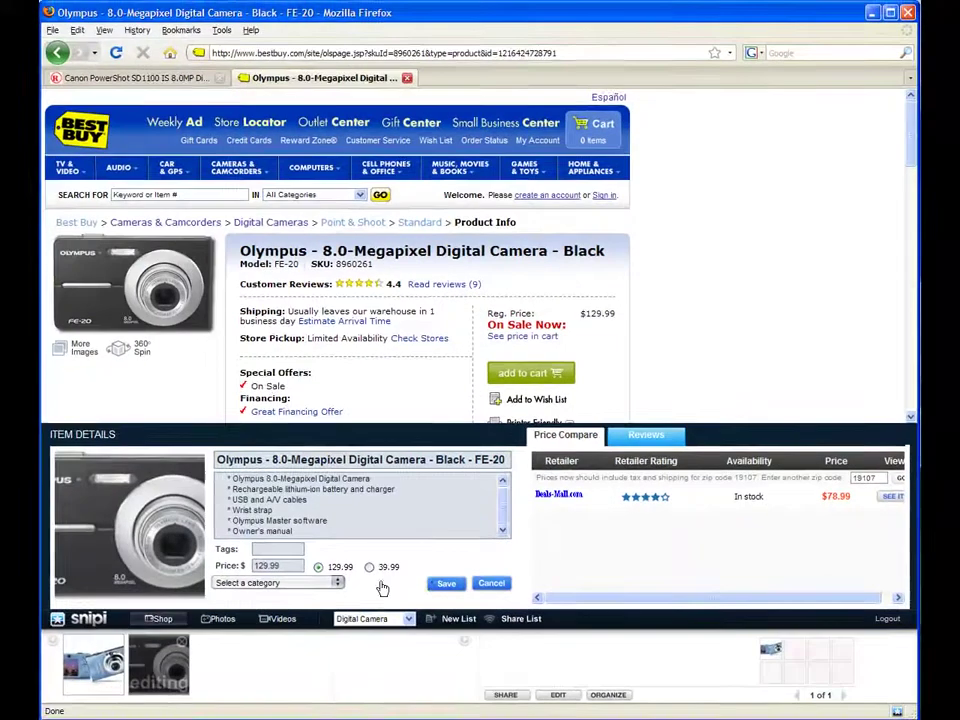
Assign the Olympus item to the Digital Cameras category under Electronics and save it.
{"action": "left_click", "coordinate": [300, 647]}
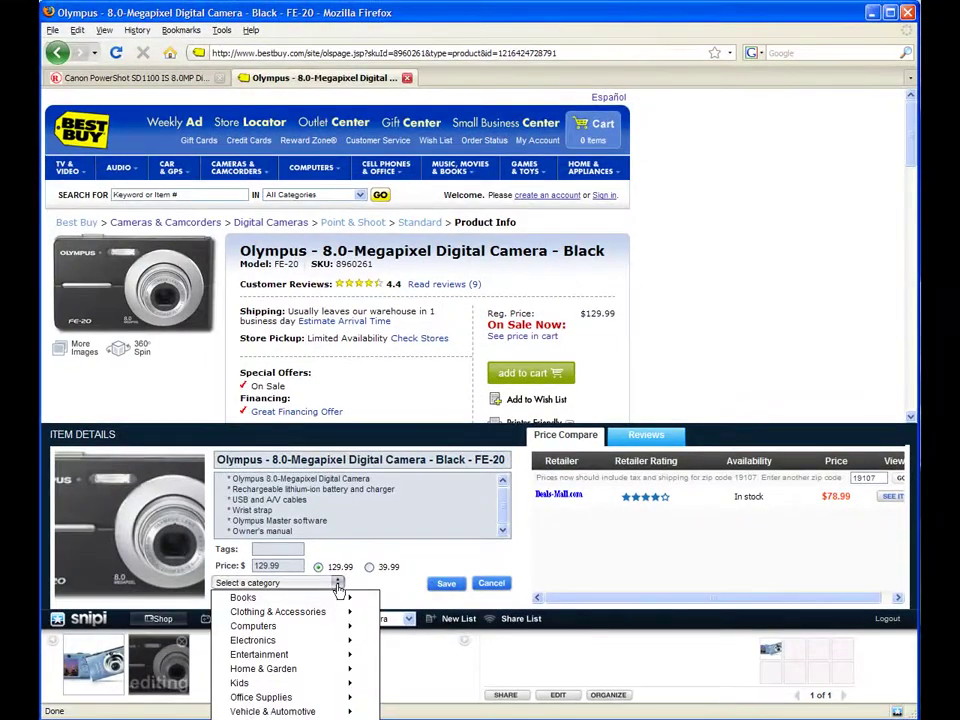
{"action": "mouse_move", "coordinate": [300, 640]}
{"action": "left_click", "coordinate": [427, 632]}
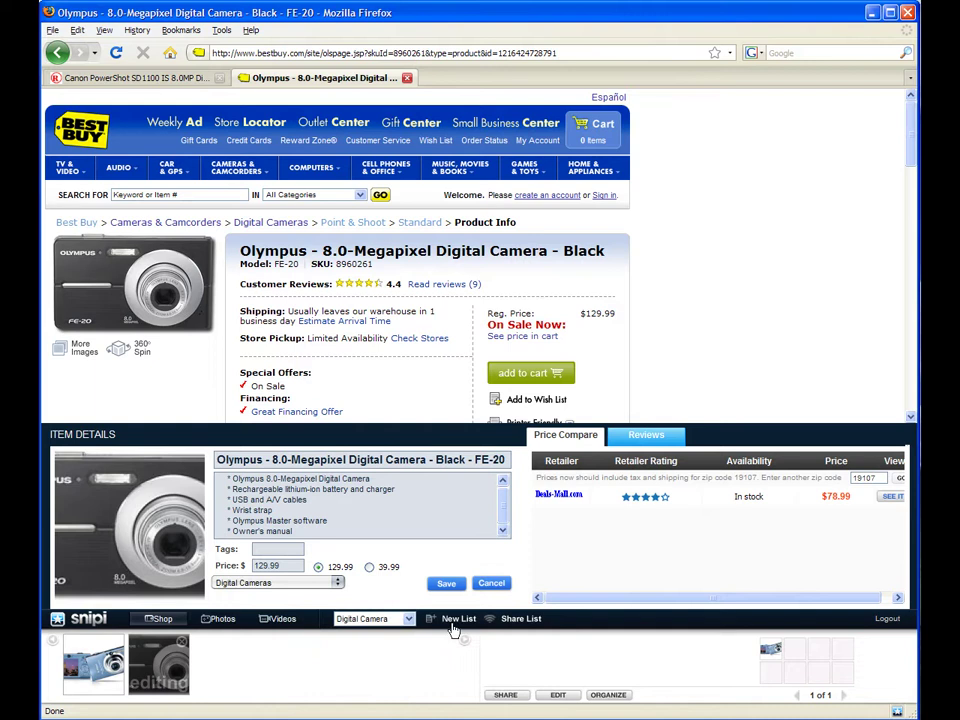
{"action": "left_click", "coordinate": [447, 584]}
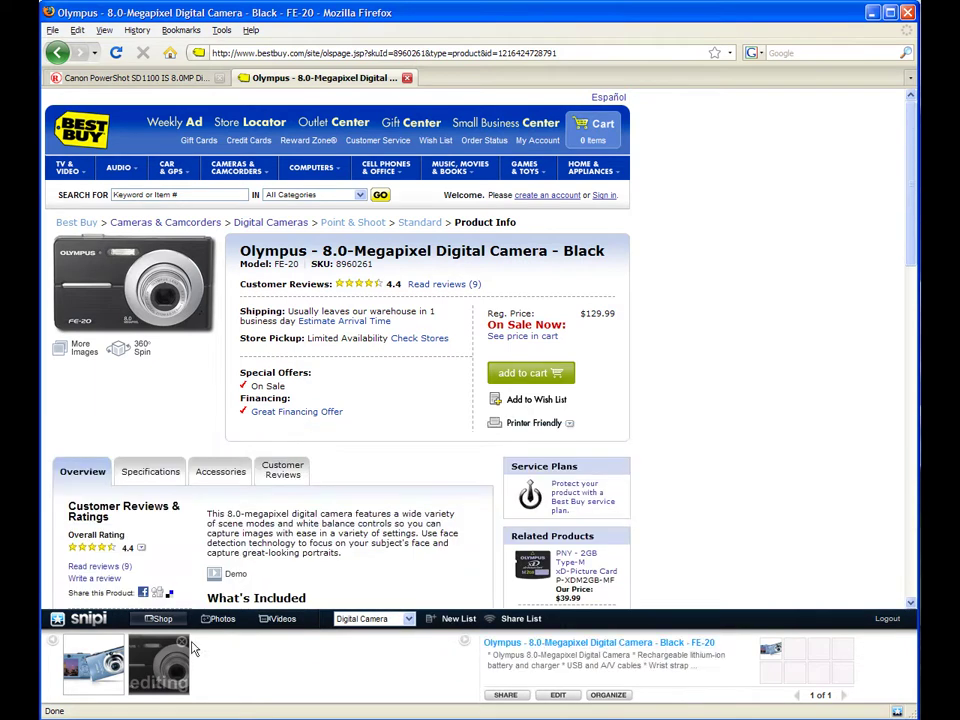
Open the saved Olympus camera's page on the Snipi site and review its details and description.
{"action": "left_click", "coordinate": [176, 650]}
{"action": "left_click", "coordinate": [603, 695]}
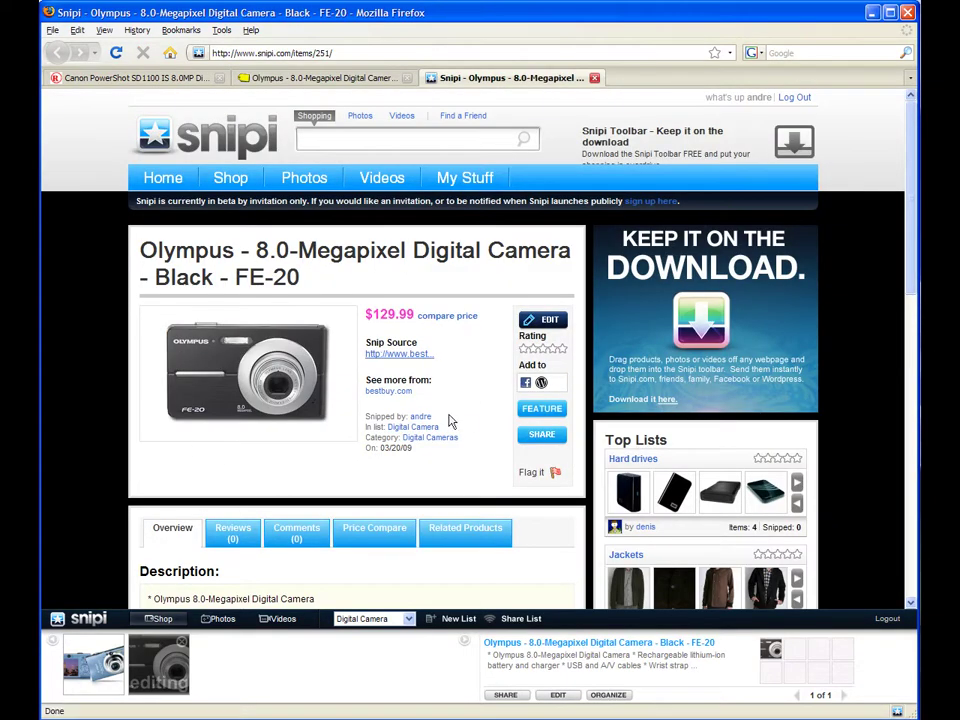
{"action": "scroll", "coordinate": [450, 422], "scroll_direction": "down", "scroll_amount": 2}
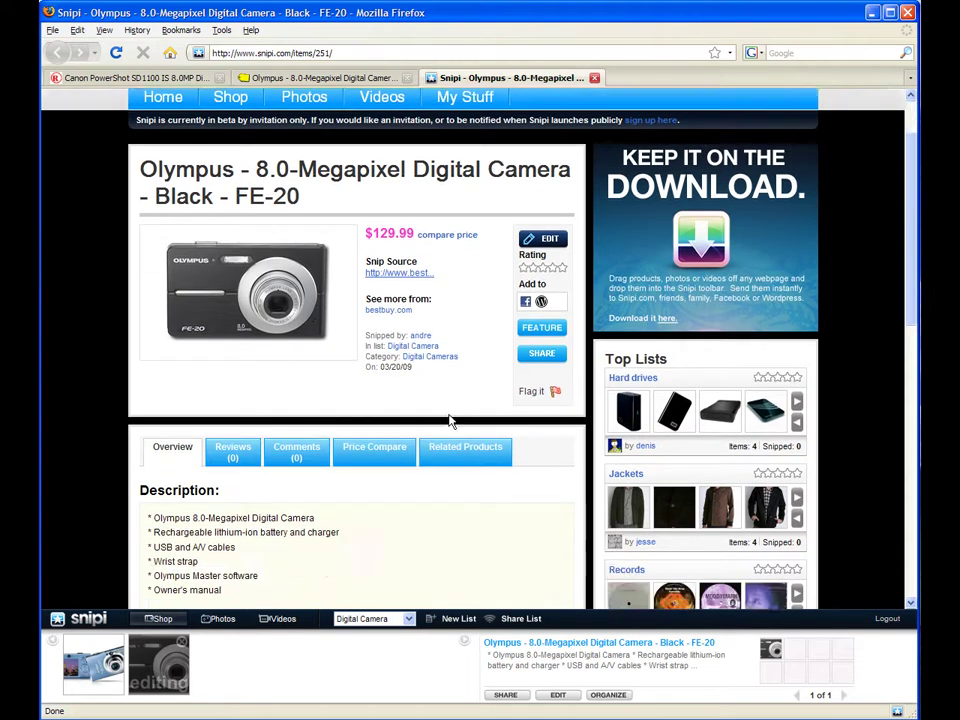
{"action": "scroll", "coordinate": [450, 422], "scroll_direction": "up", "scroll_amount": 1}
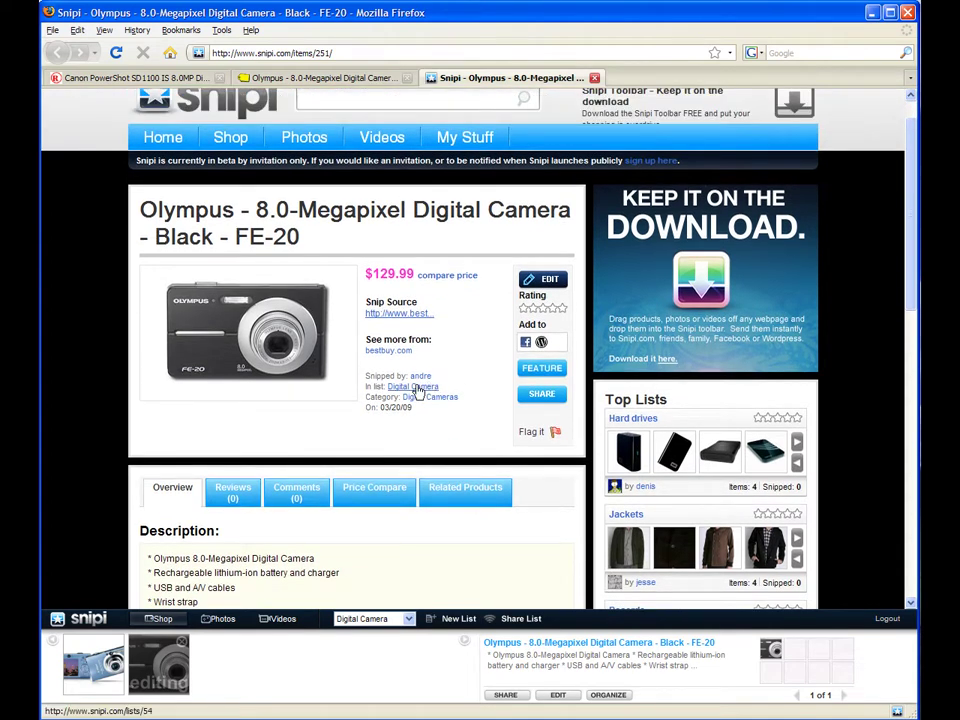
Open the Digital Camera list from the item's details and look over the cameras it contains.
{"action": "left_click", "coordinate": [422, 388]}
{"action": "scroll", "coordinate": [445, 393], "scroll_direction": "down", "scroll_amount": 5}
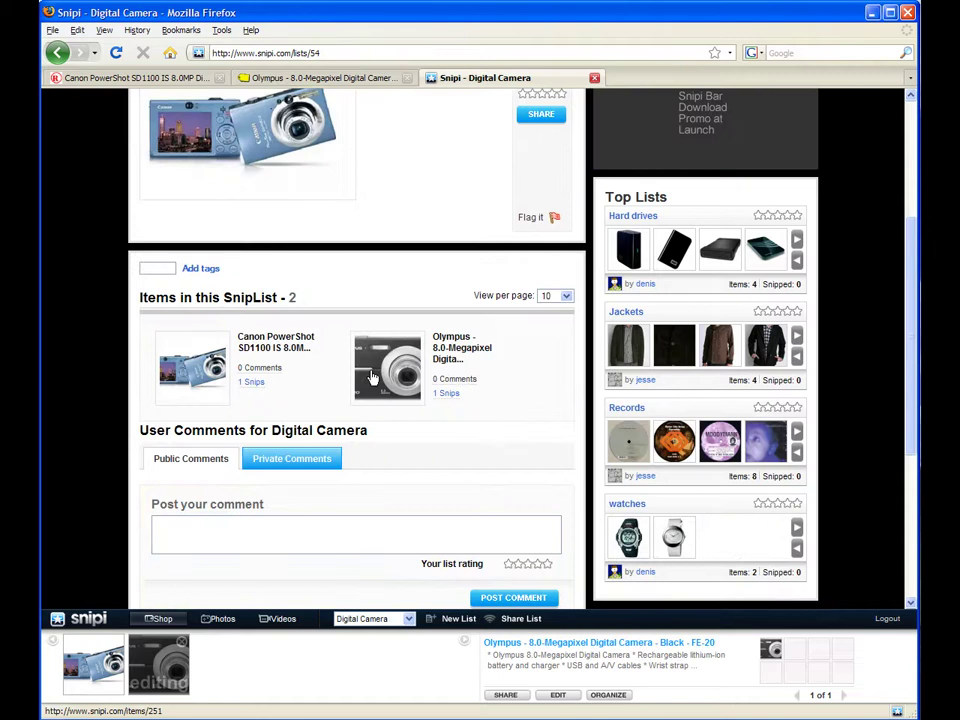
{"action": "scroll", "coordinate": [338, 408], "scroll_direction": "up", "scroll_amount": 2}
{"action": "scroll", "coordinate": [338, 408], "scroll_direction": "up", "scroll_amount": 4}
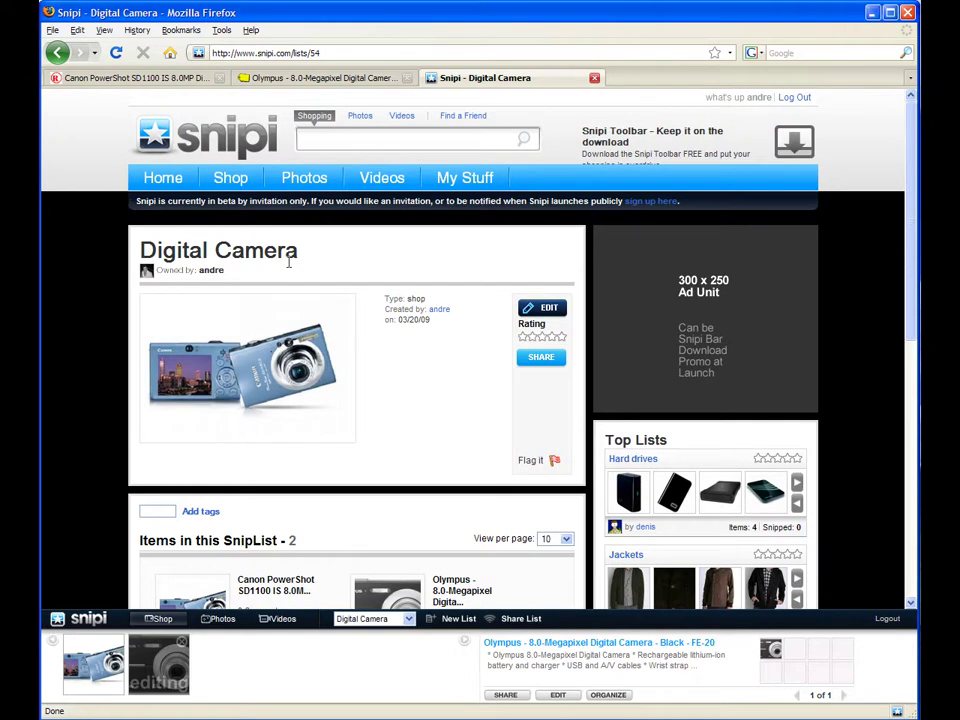
Open the signed-in member's profile page and show all of their lists.
{"action": "left_click", "coordinate": [465, 178]}
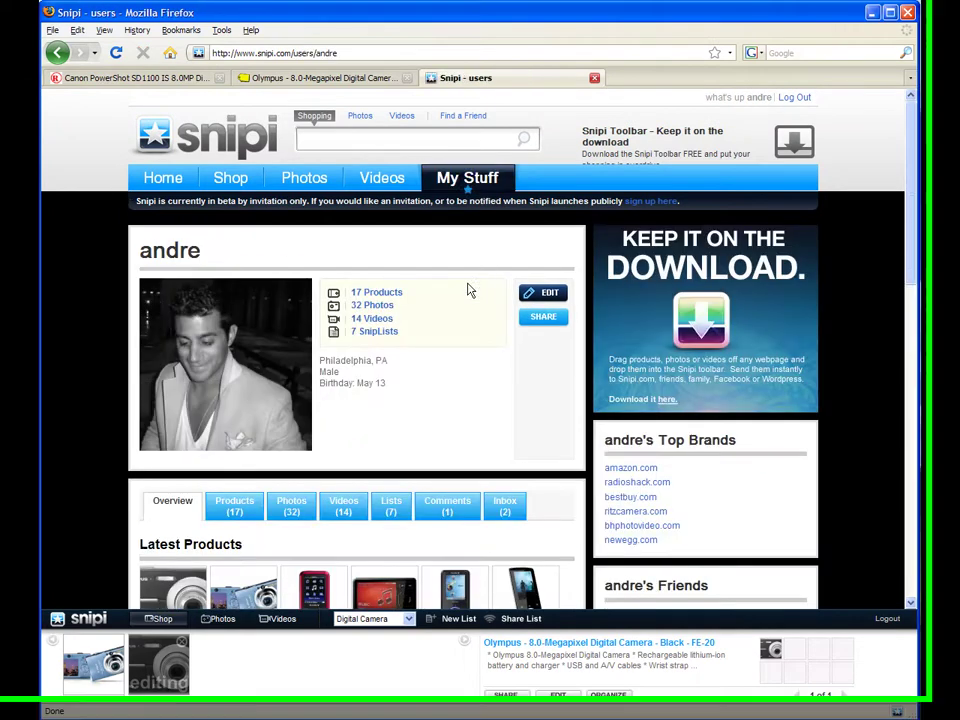
{"action": "scroll", "coordinate": [470, 290], "scroll_direction": "down", "scroll_amount": 6}
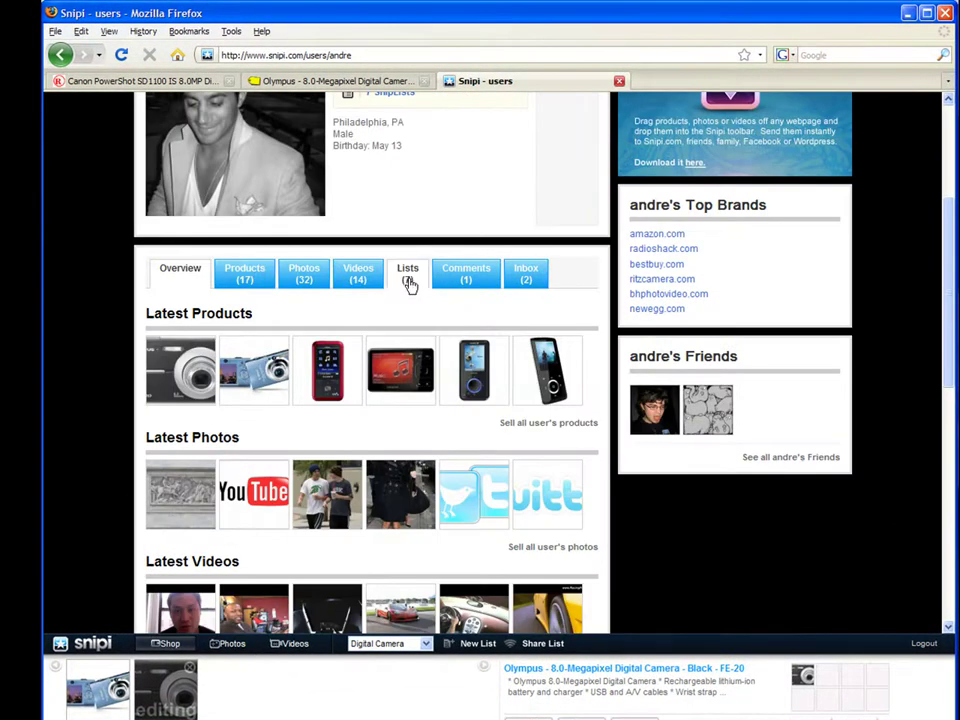
{"action": "left_click", "coordinate": [408, 284]}
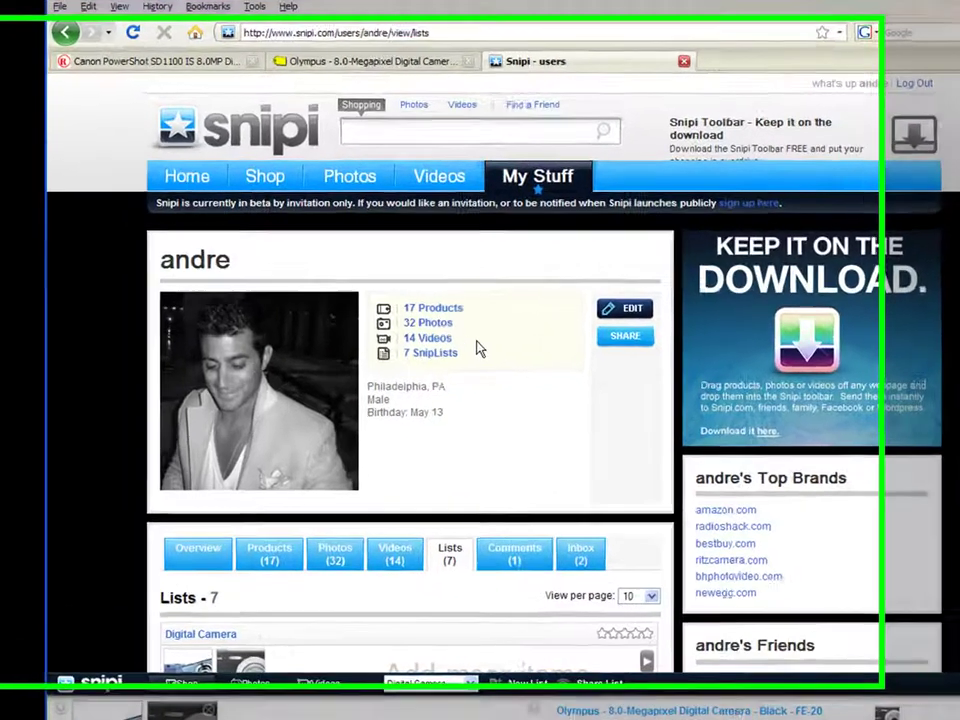
{"action": "scroll", "coordinate": [433, 330], "scroll_direction": "down", "scroll_amount": 6}
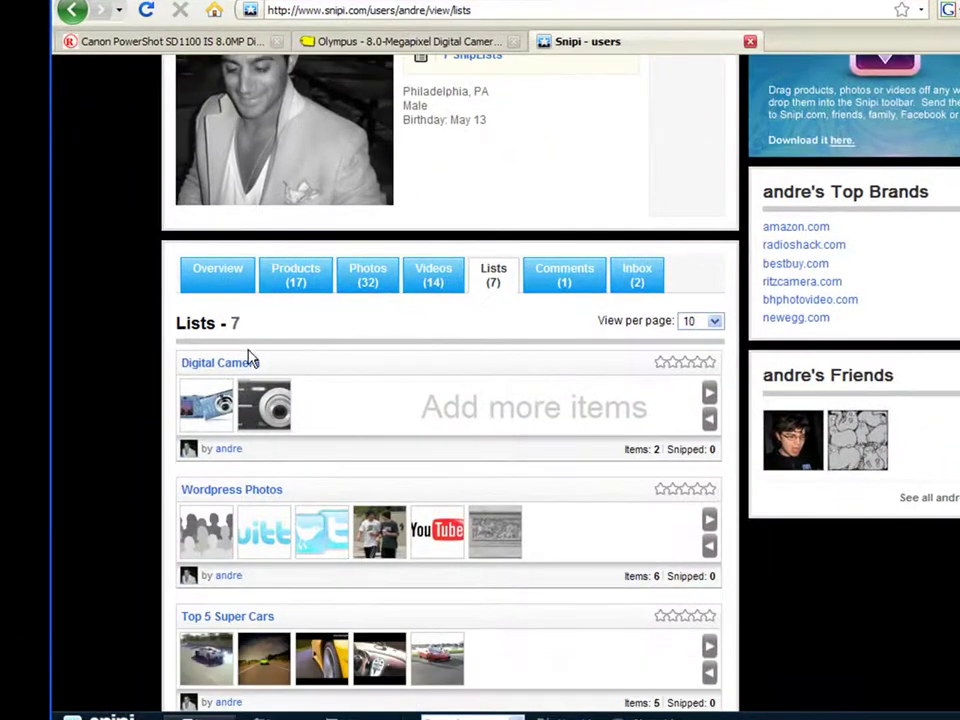
Open the Digital Camera list from the profile and view the Olympus camera's item page.
{"action": "left_click", "coordinate": [215, 366]}
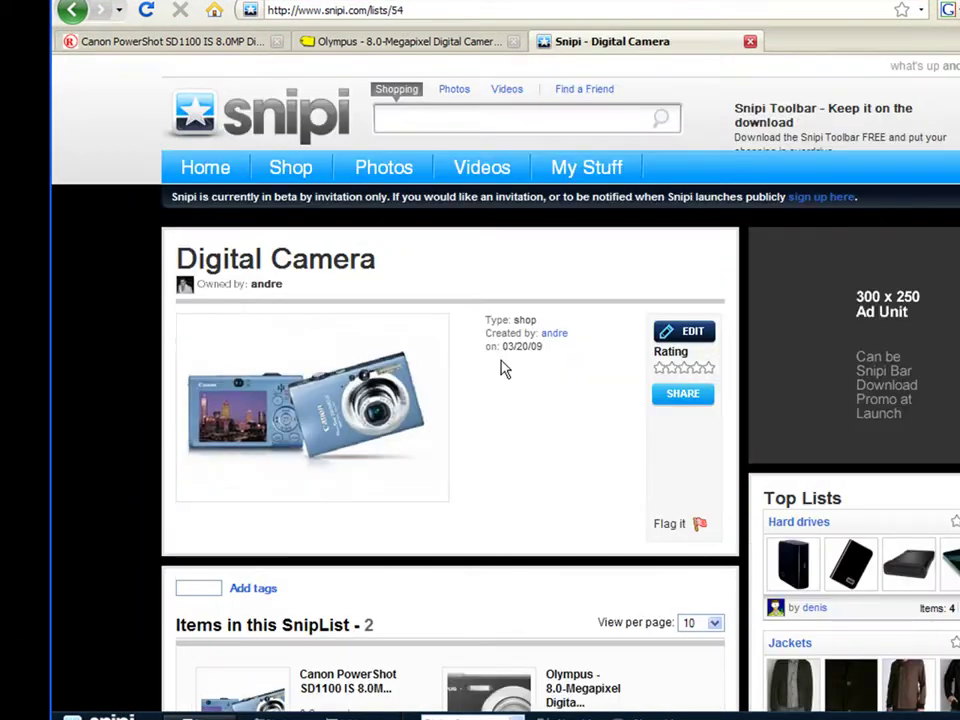
{"action": "scroll", "coordinate": [515, 368], "scroll_direction": "down", "scroll_amount": 5}
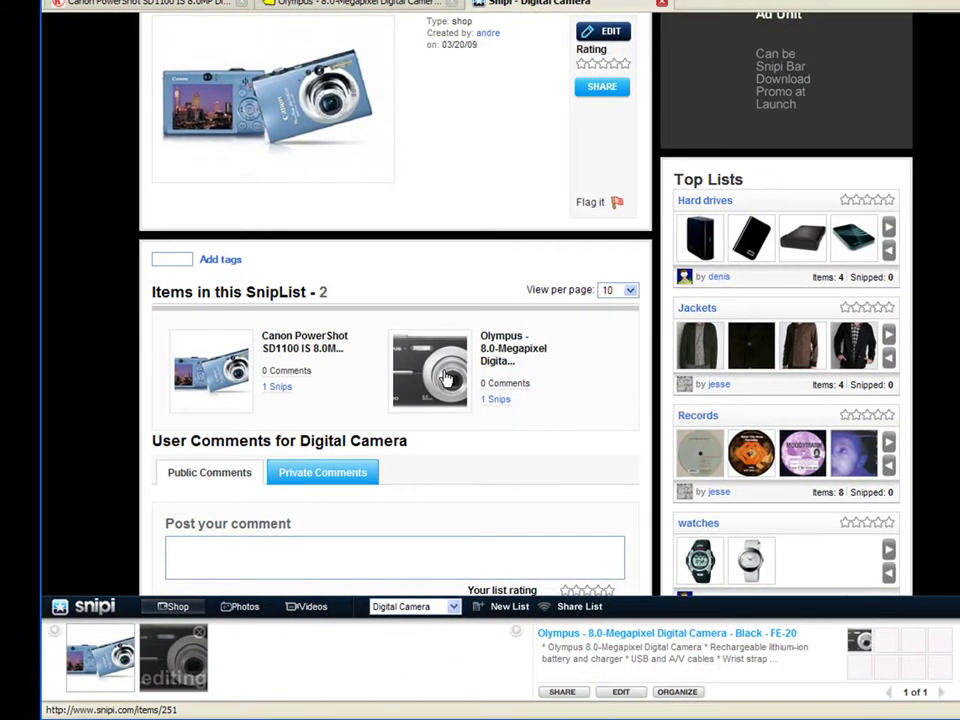
{"action": "left_click", "coordinate": [447, 378]}
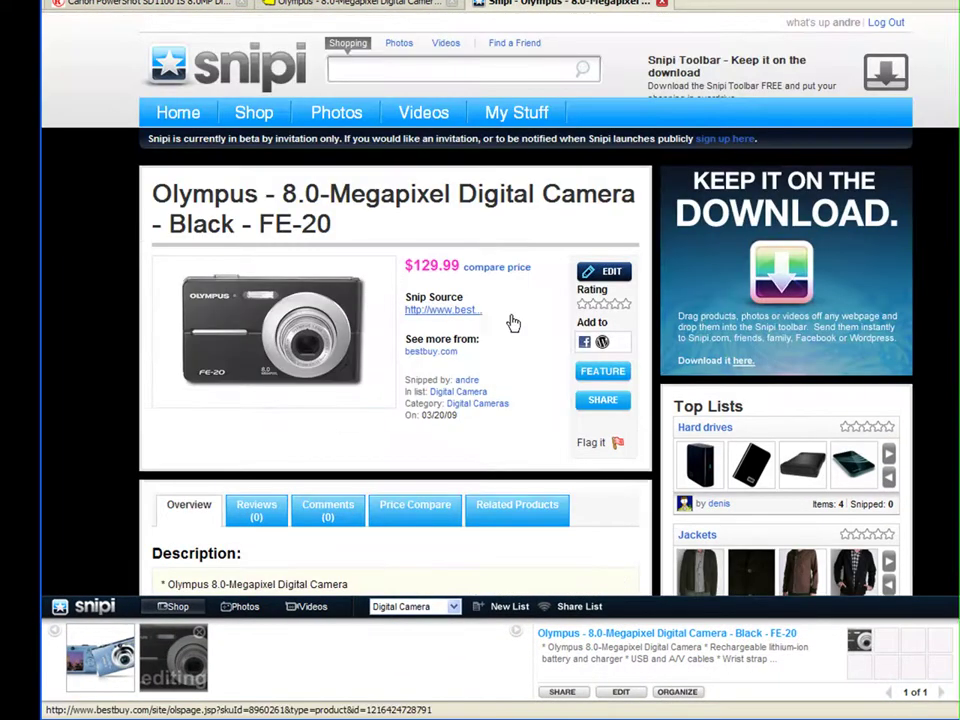